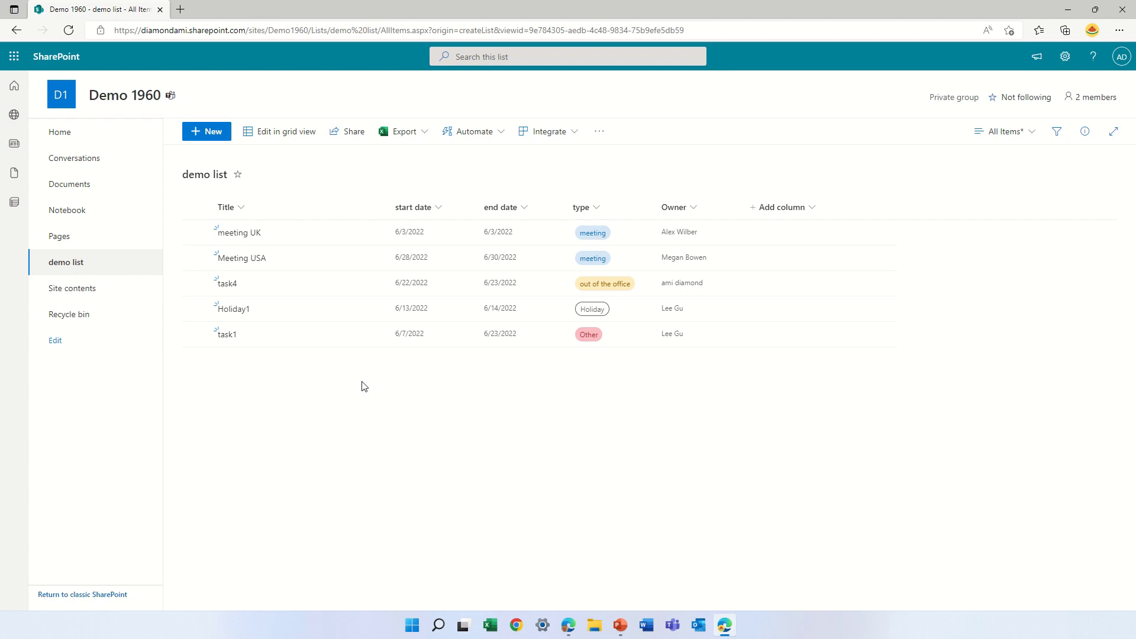
Inspect the type column's edit settings, then close them without saving
click(597, 208)
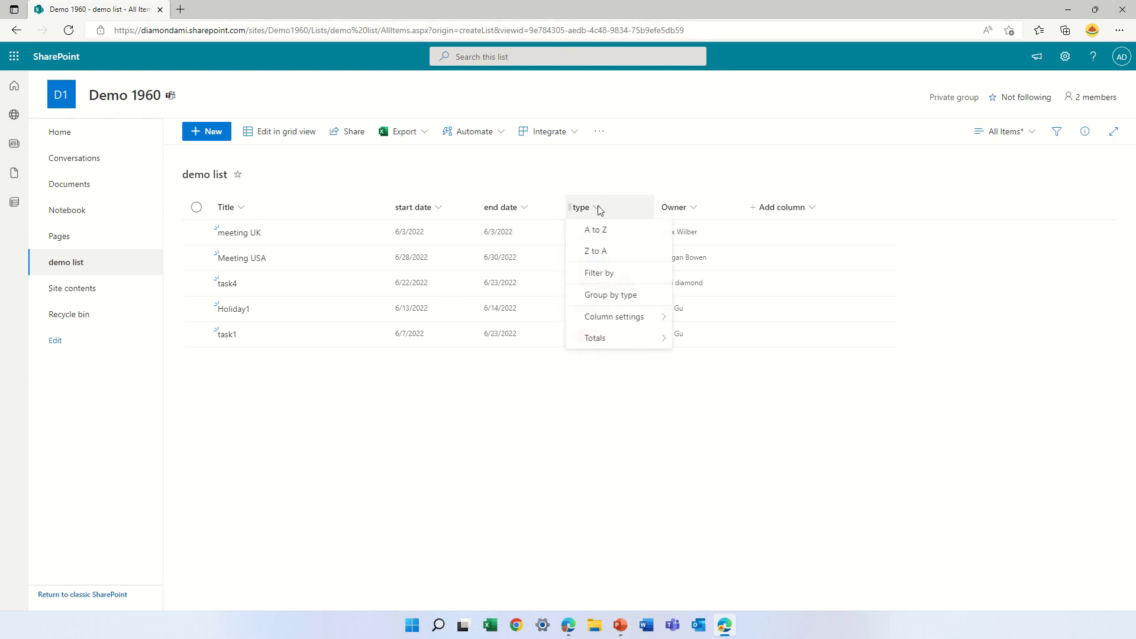
mouse_move(617, 315)
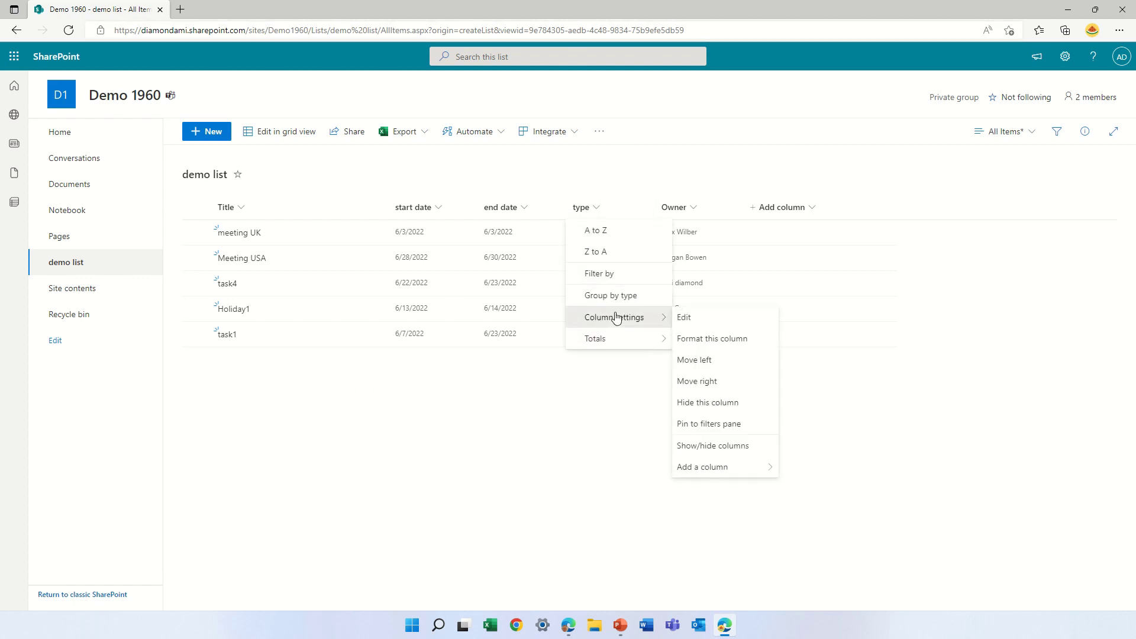
click(680, 314)
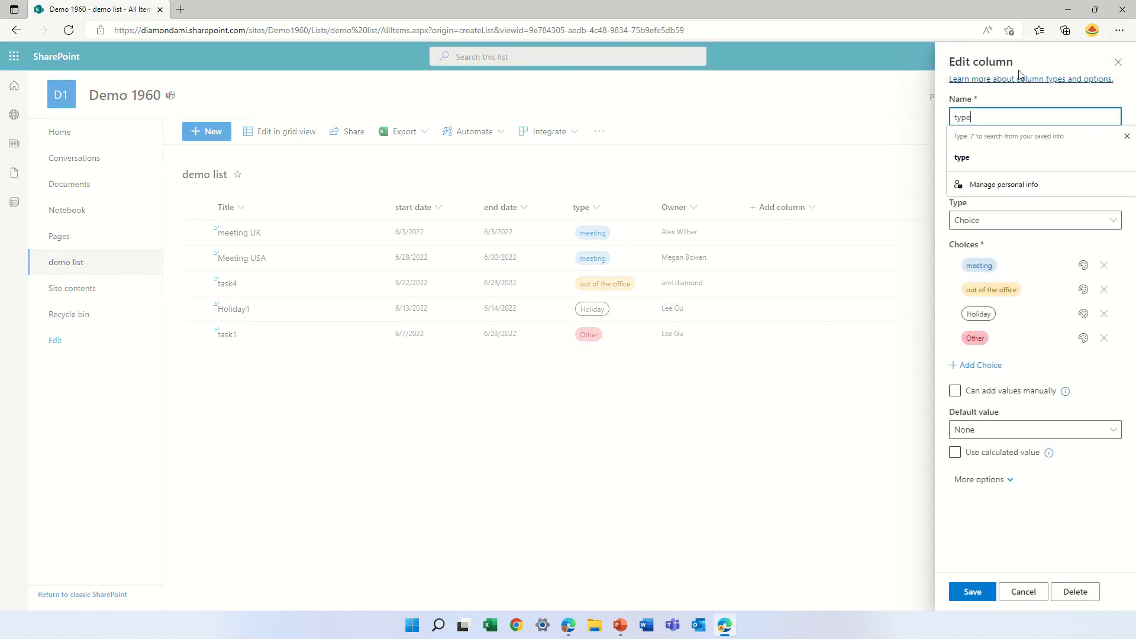
click(1117, 62)
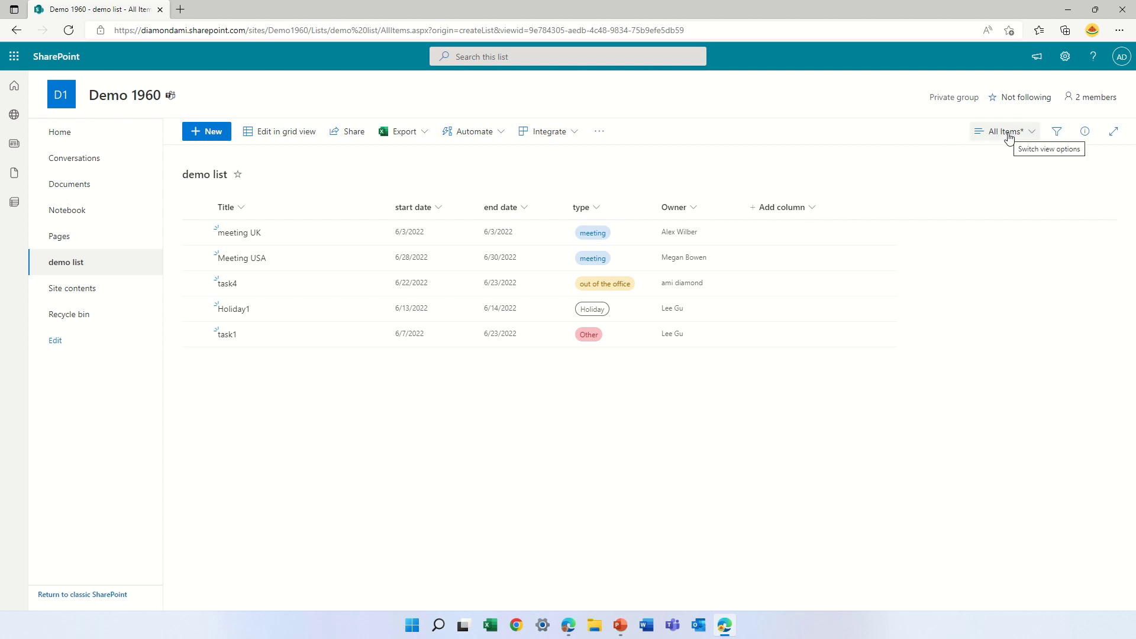
Create the calendar view 'cal', spanning each item from start date to end date
click(1031, 137)
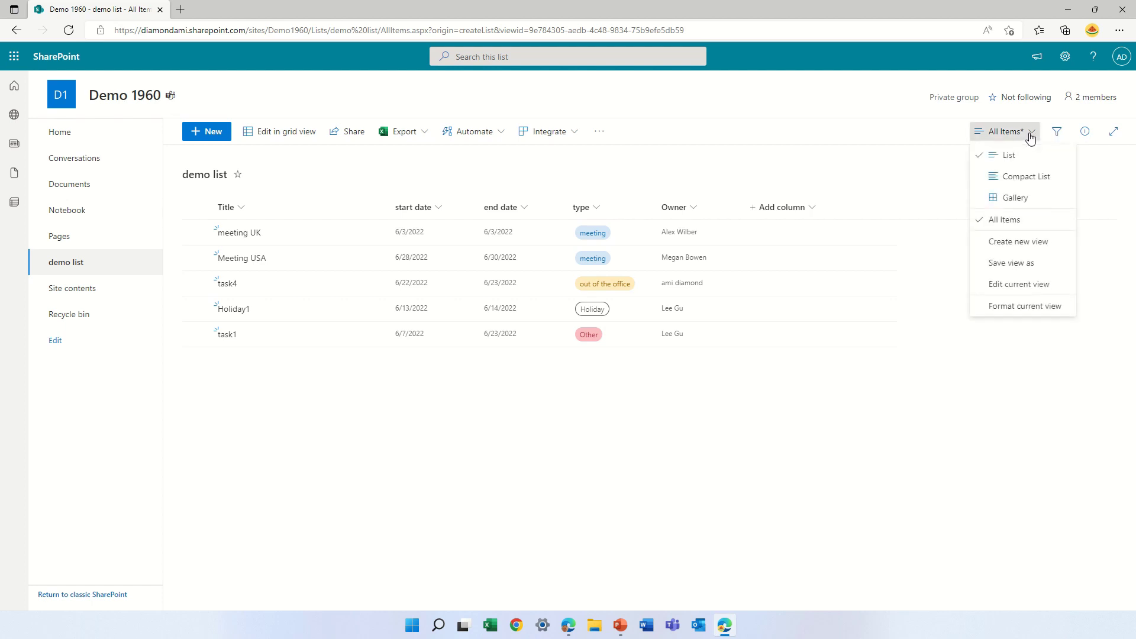
click(1013, 242)
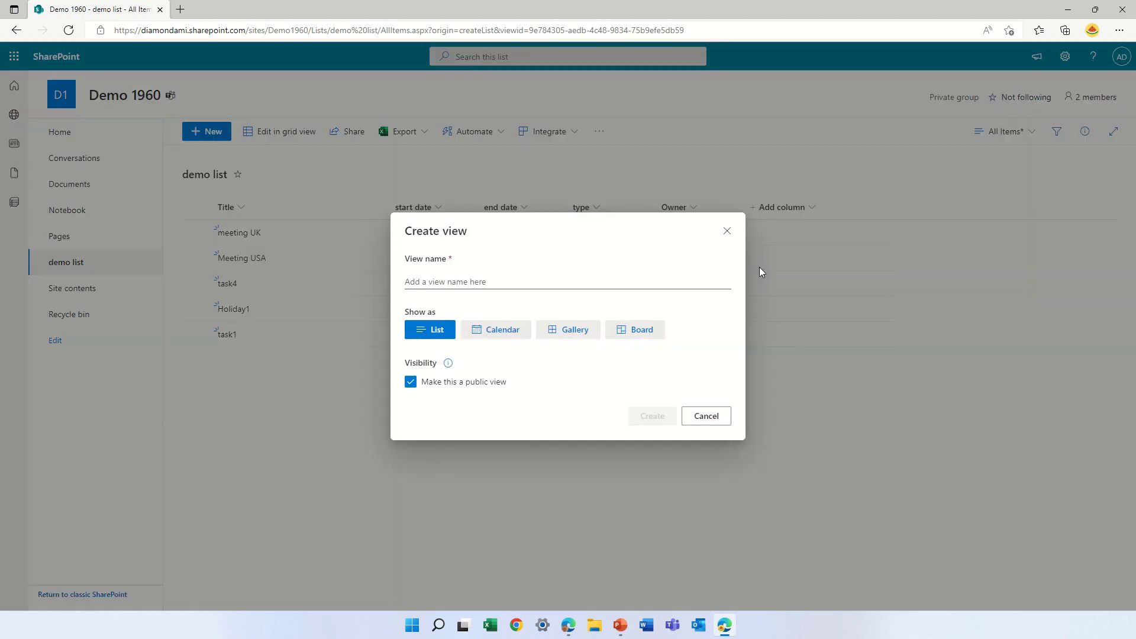
click(477, 279)
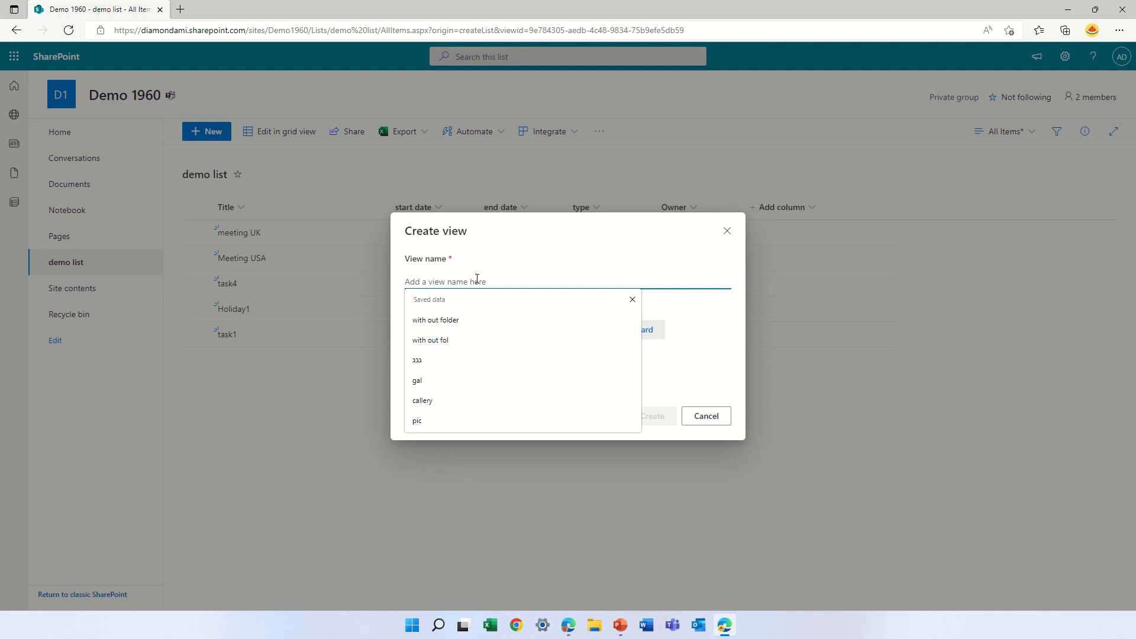
text(cal)
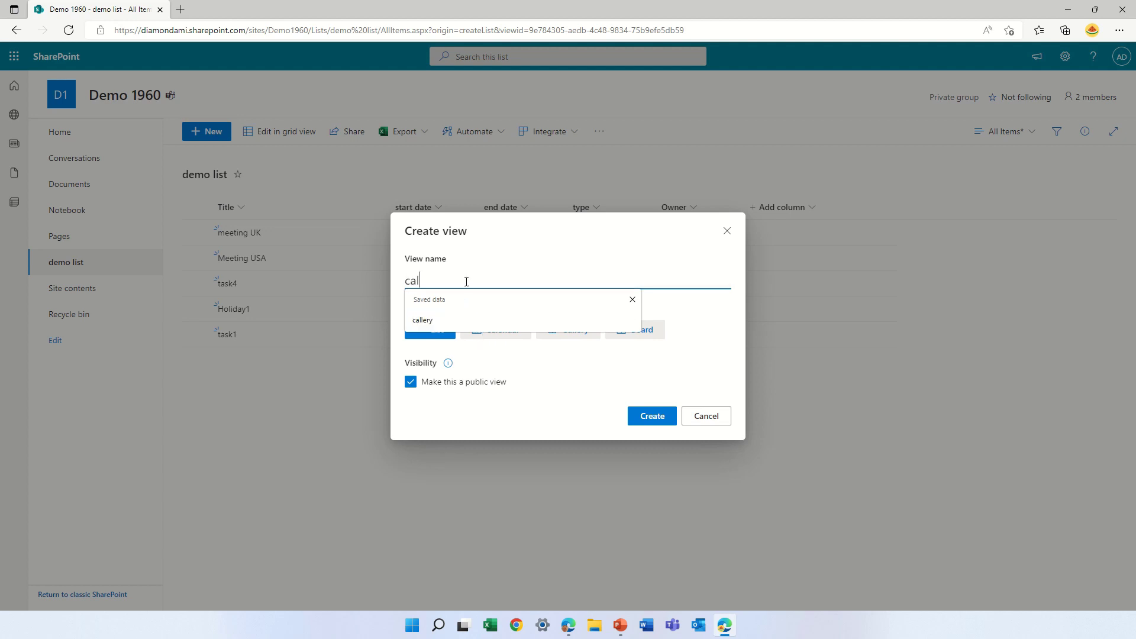
click(686, 309)
click(497, 333)
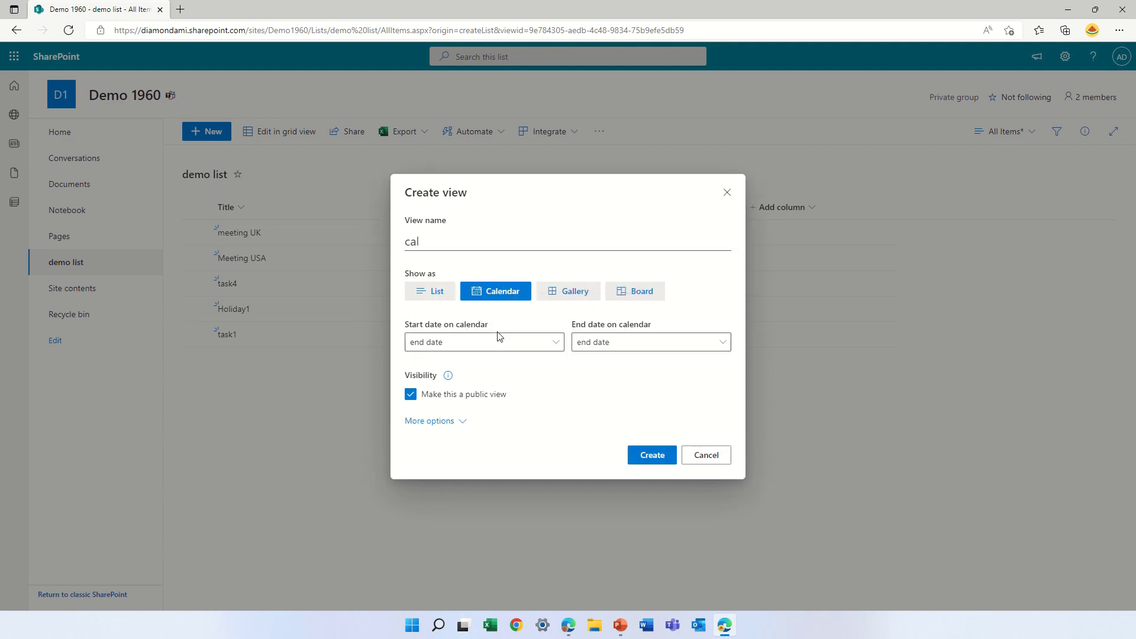
click(507, 344)
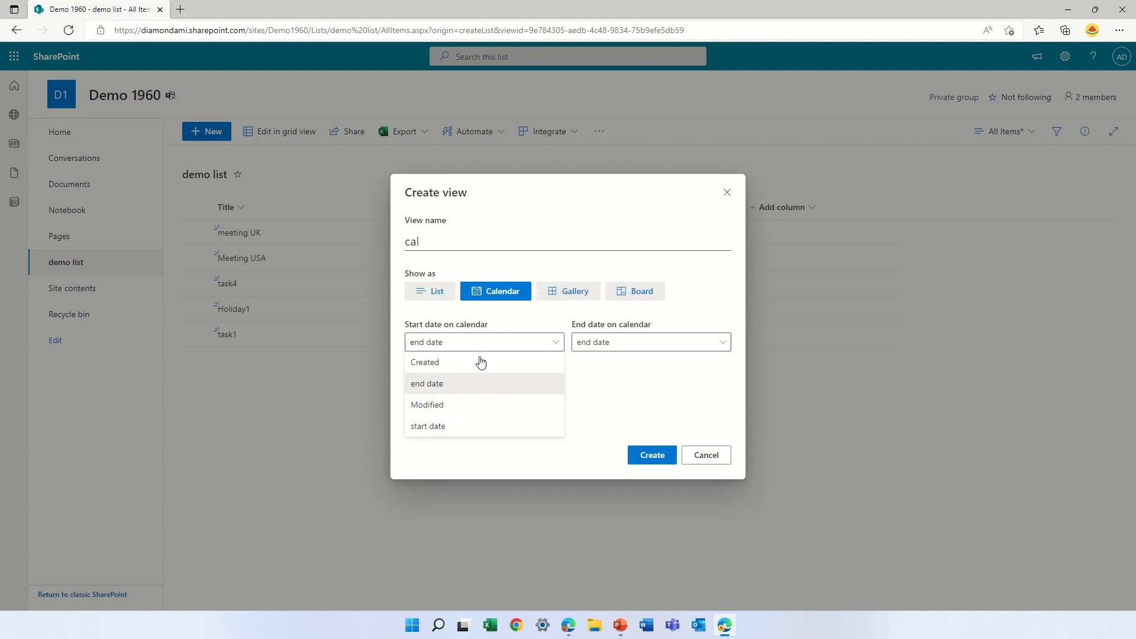
click(436, 426)
click(601, 347)
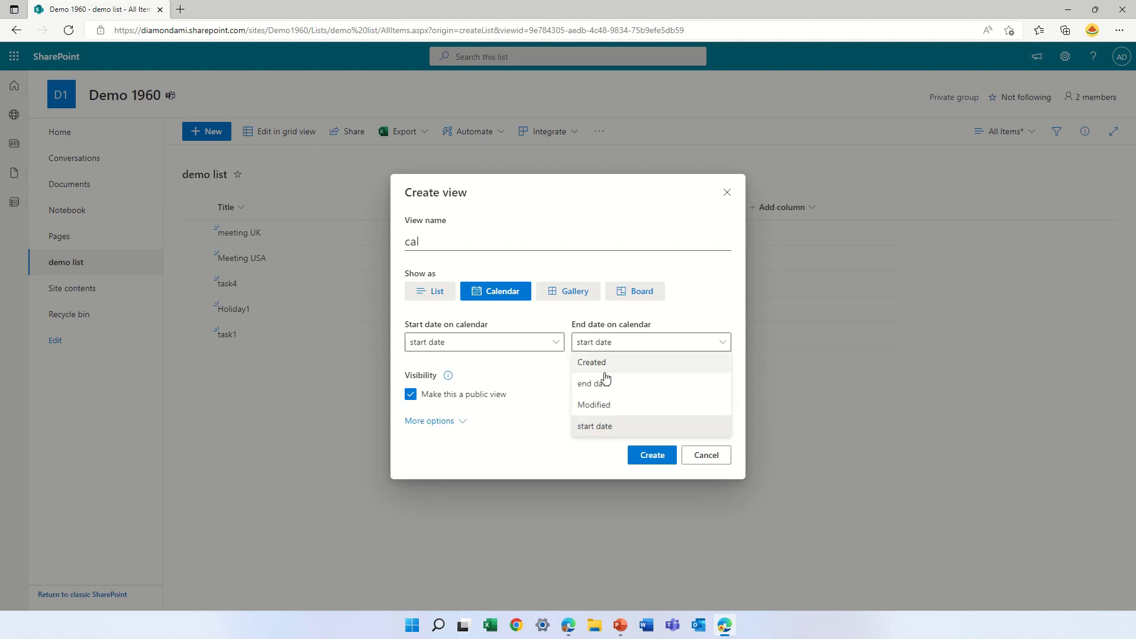
click(620, 390)
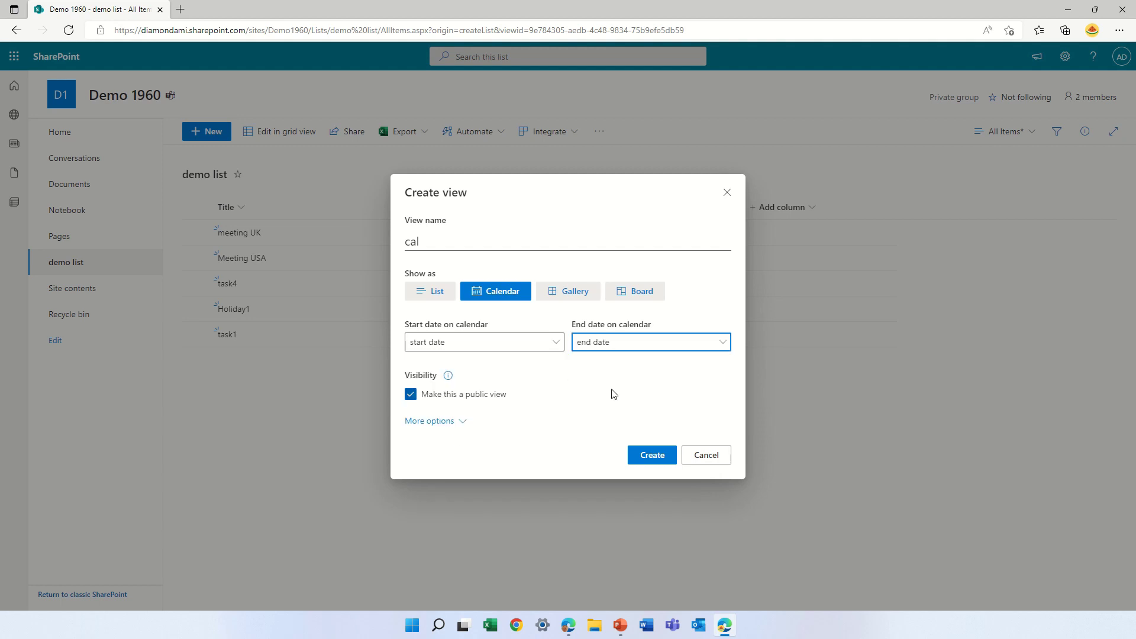
click(443, 422)
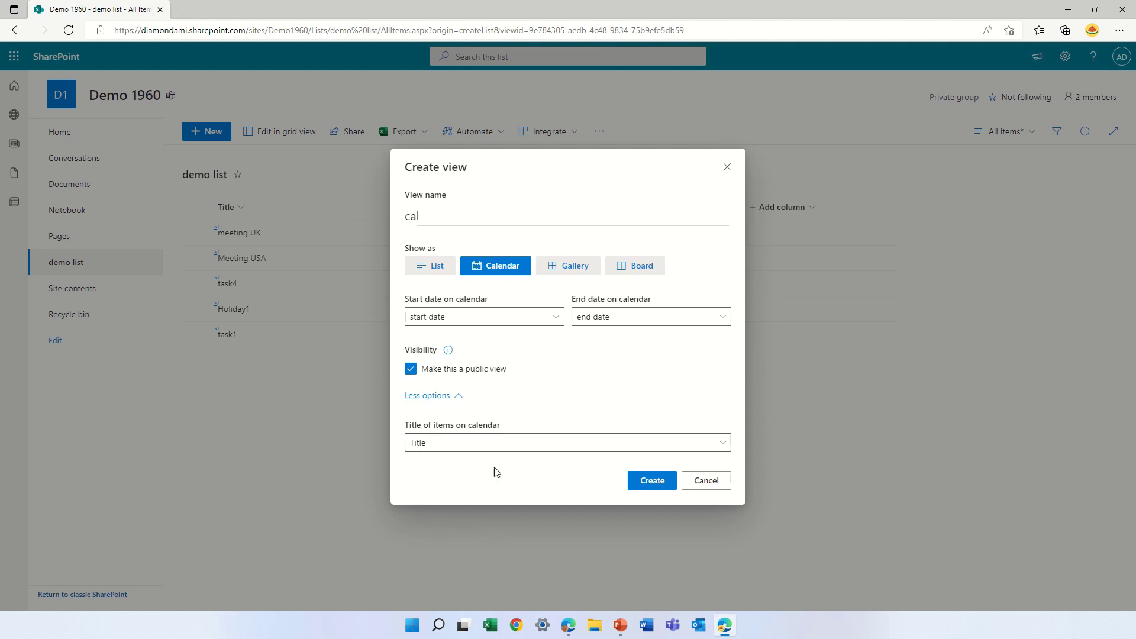
click(652, 481)
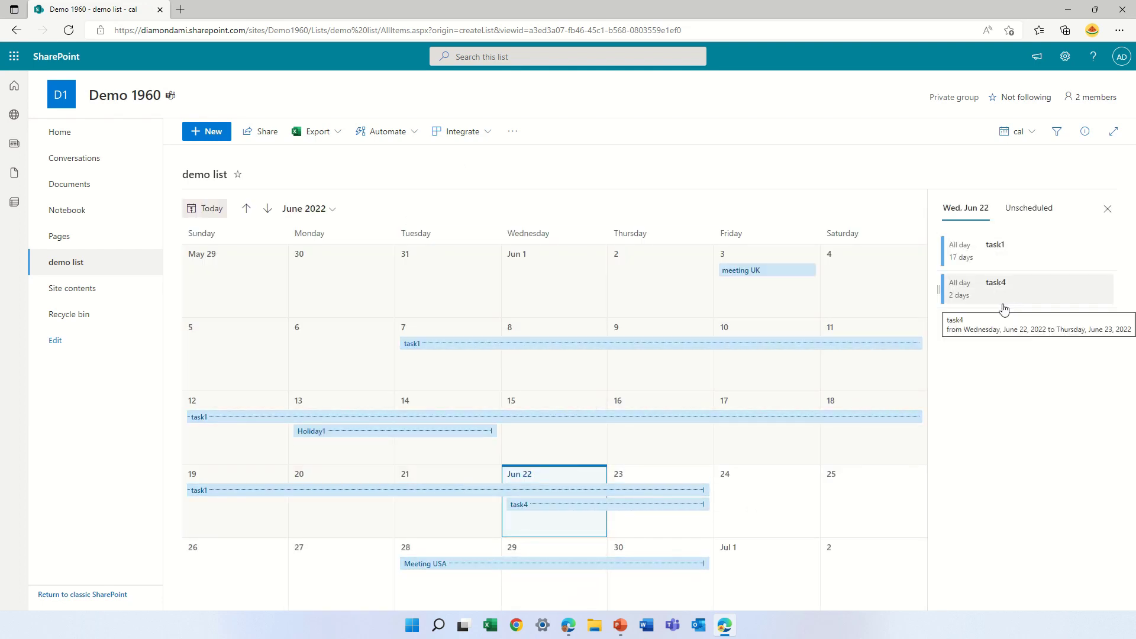
Close the events pane and delete the existing conditional formatting rule on the cal view
click(1108, 208)
click(1031, 133)
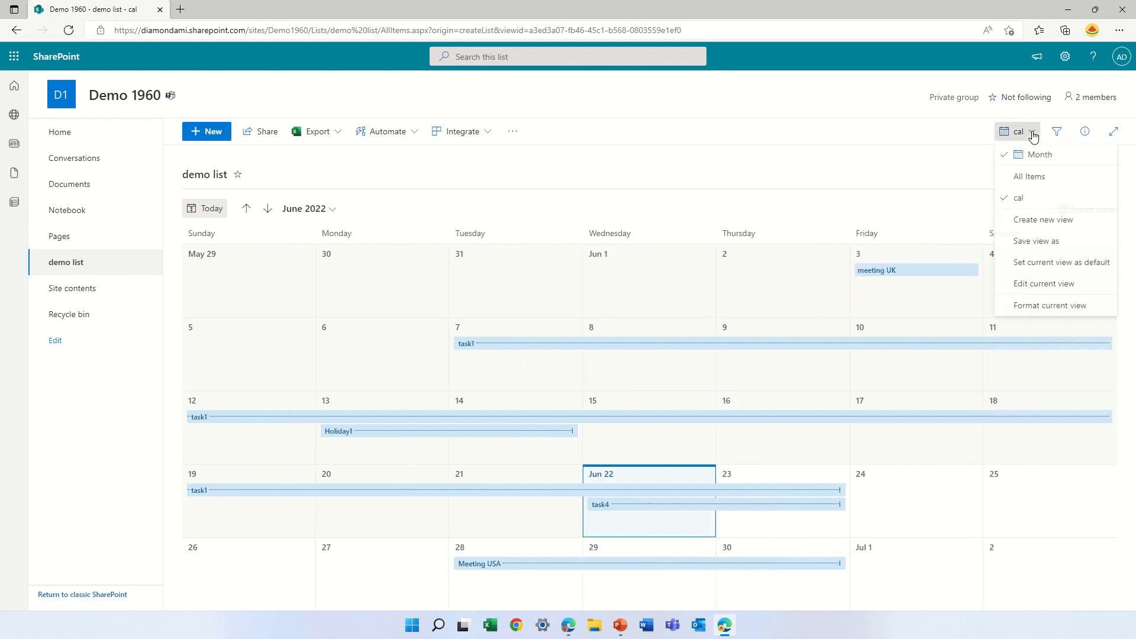
click(1042, 306)
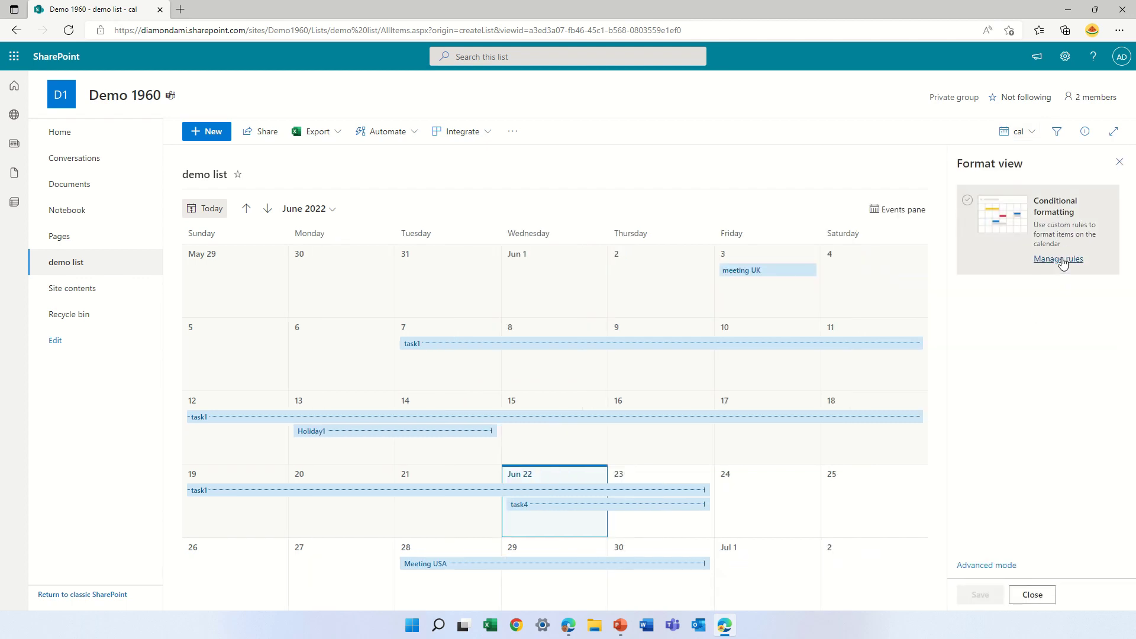
click(1060, 260)
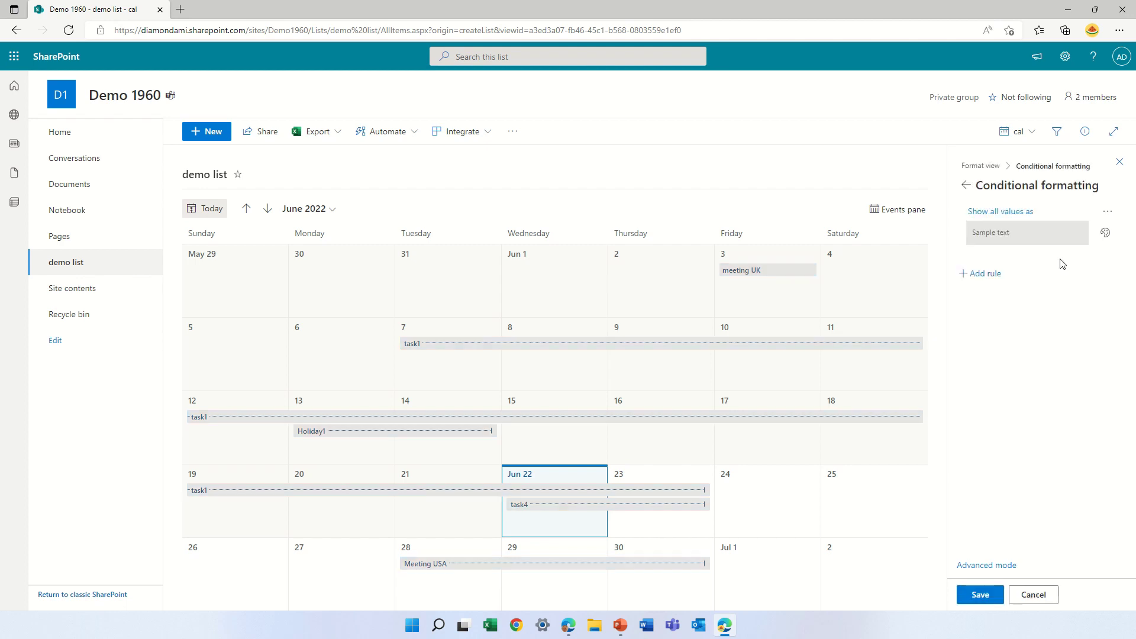
click(1108, 211)
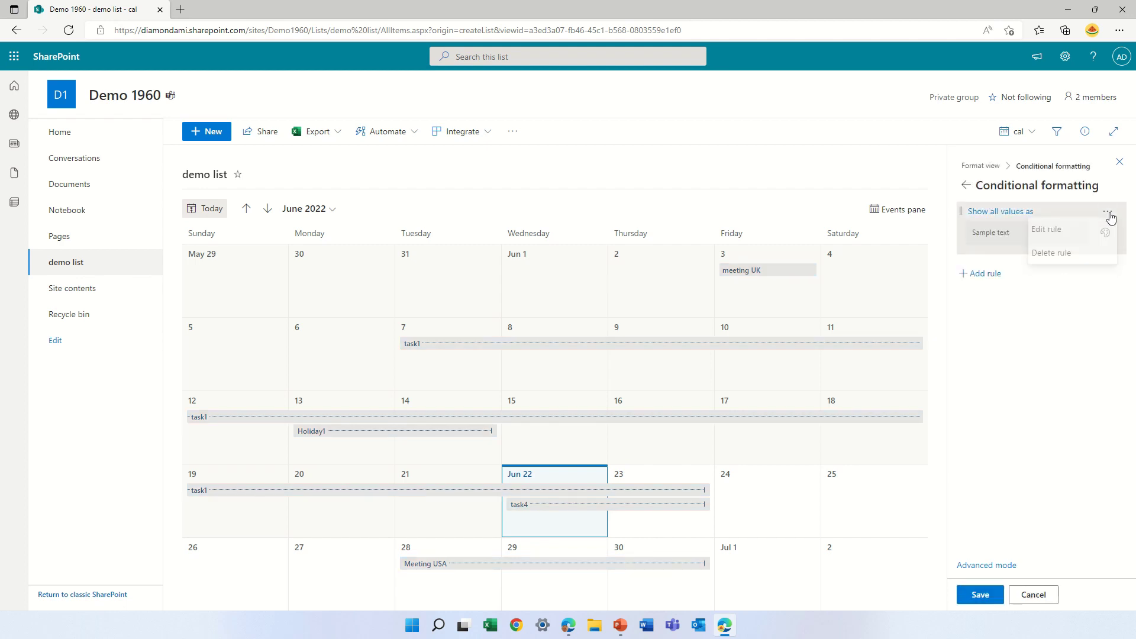
click(1067, 256)
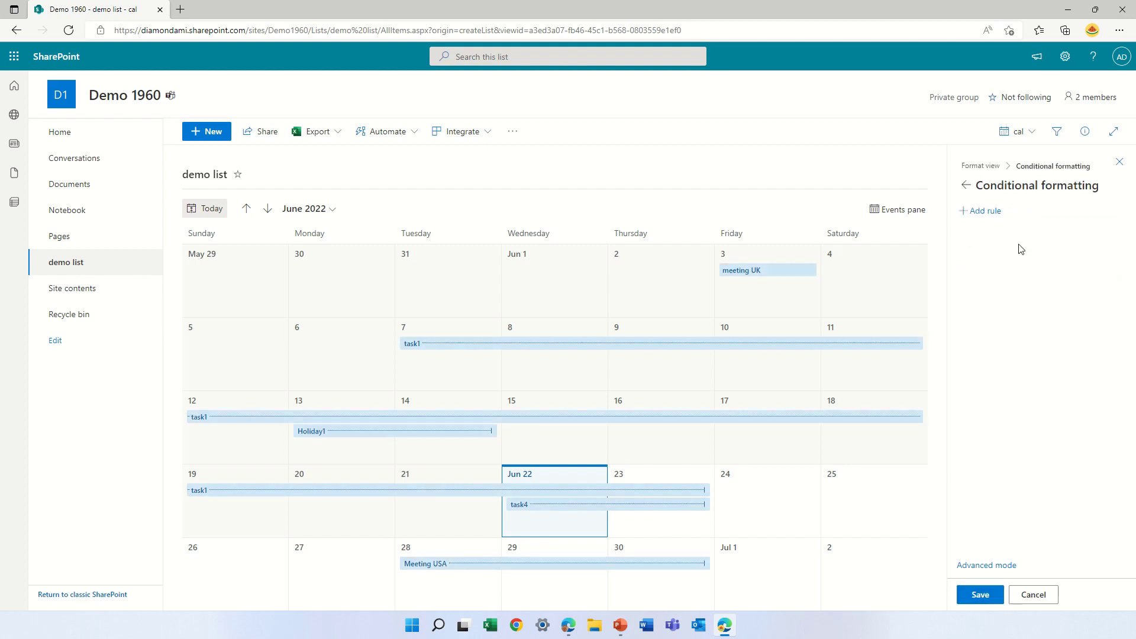
Draft a 'start date is before Today' rule, then cancel it unsaved
click(992, 213)
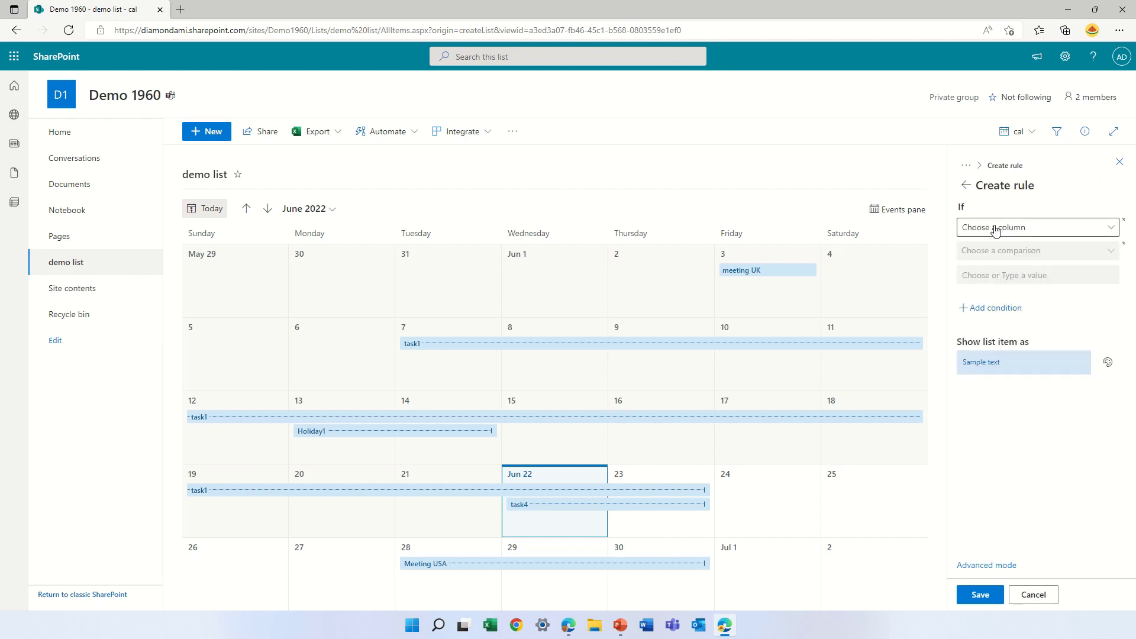
click(995, 230)
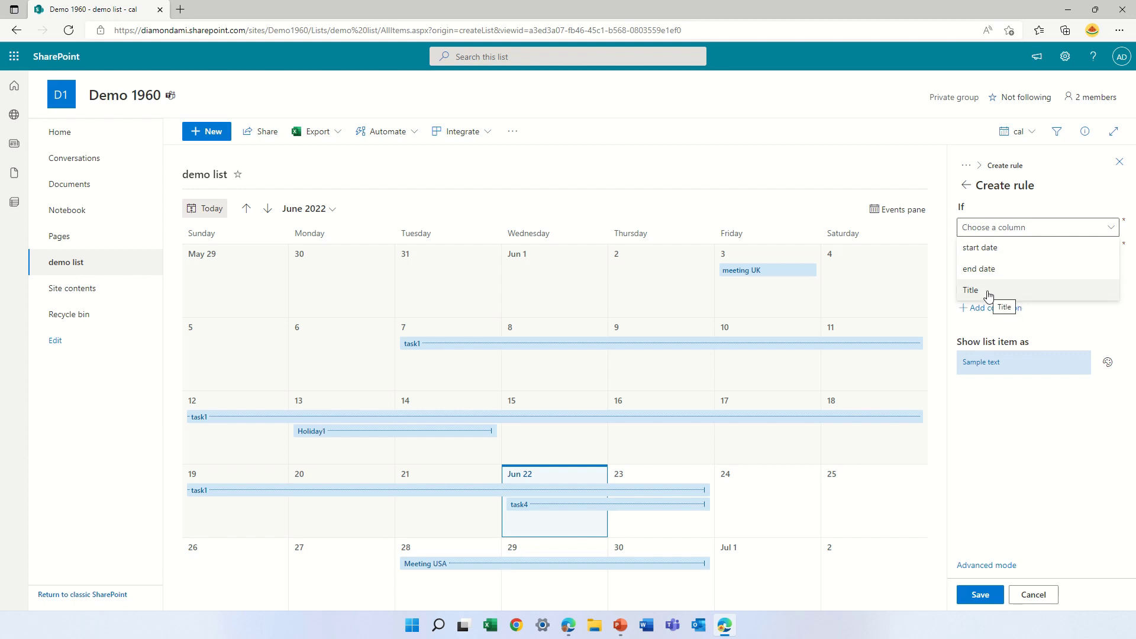
click(1000, 251)
click(1000, 252)
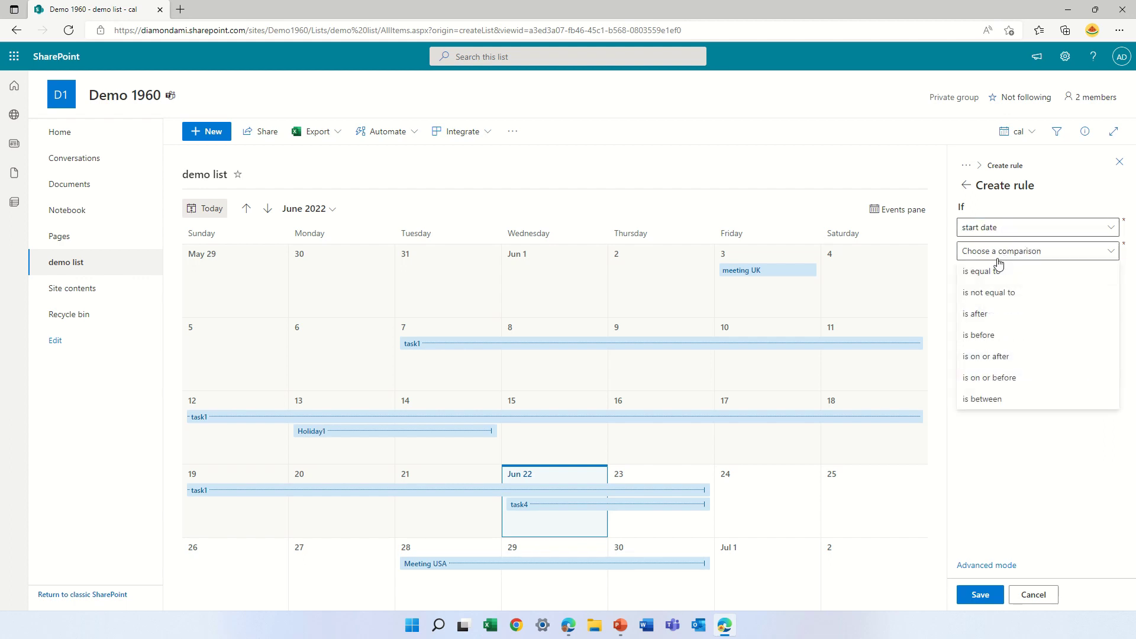
click(987, 337)
click(1016, 277)
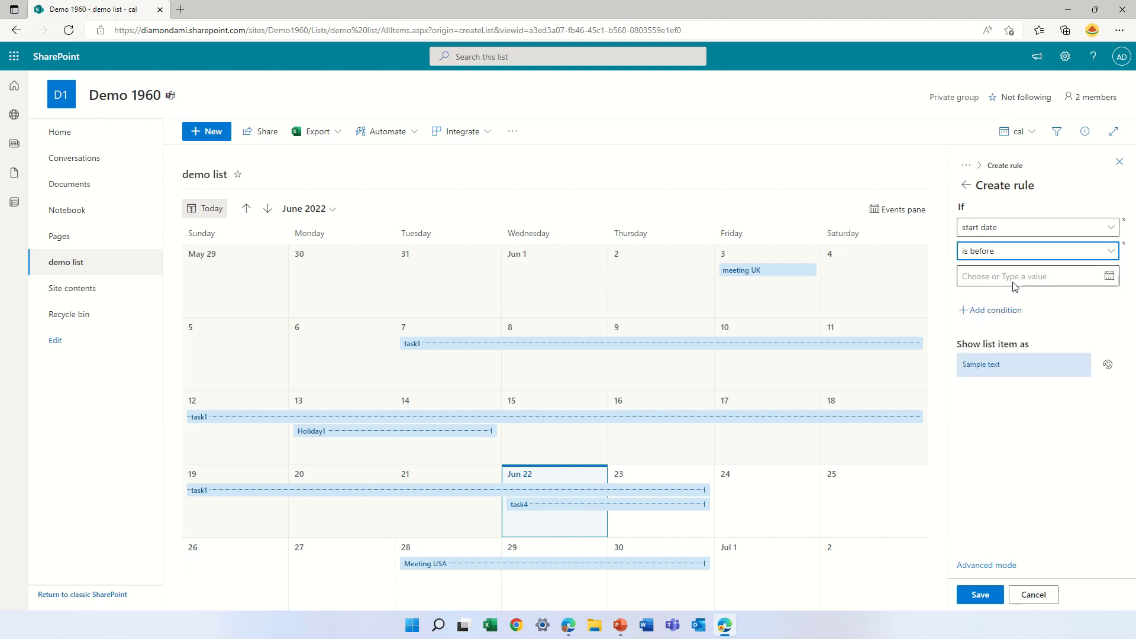
click(994, 298)
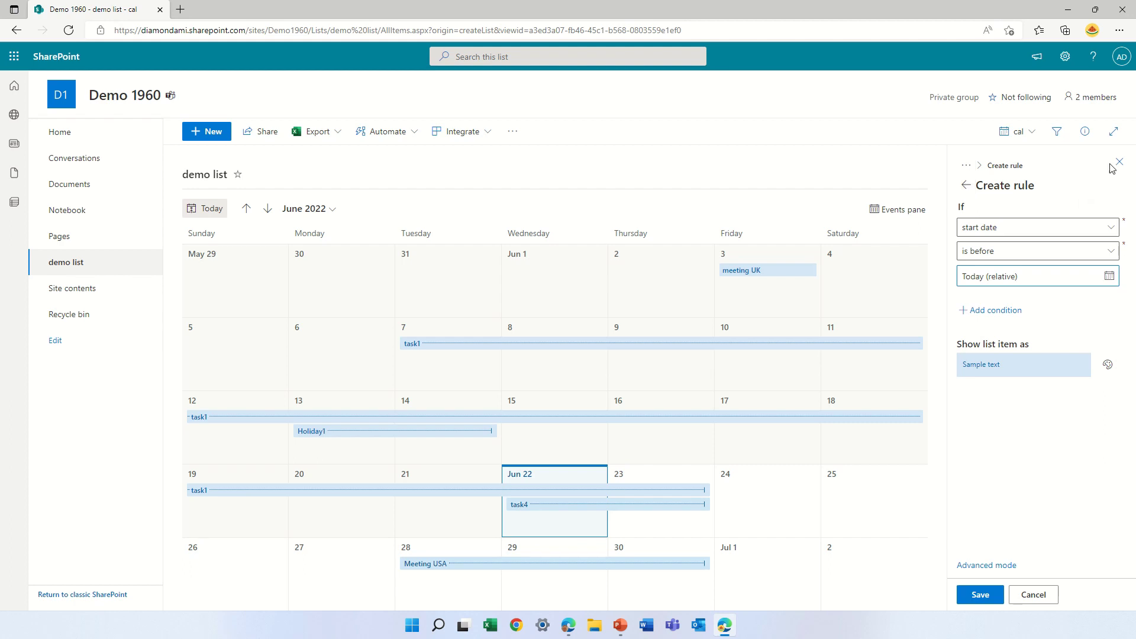
click(1042, 597)
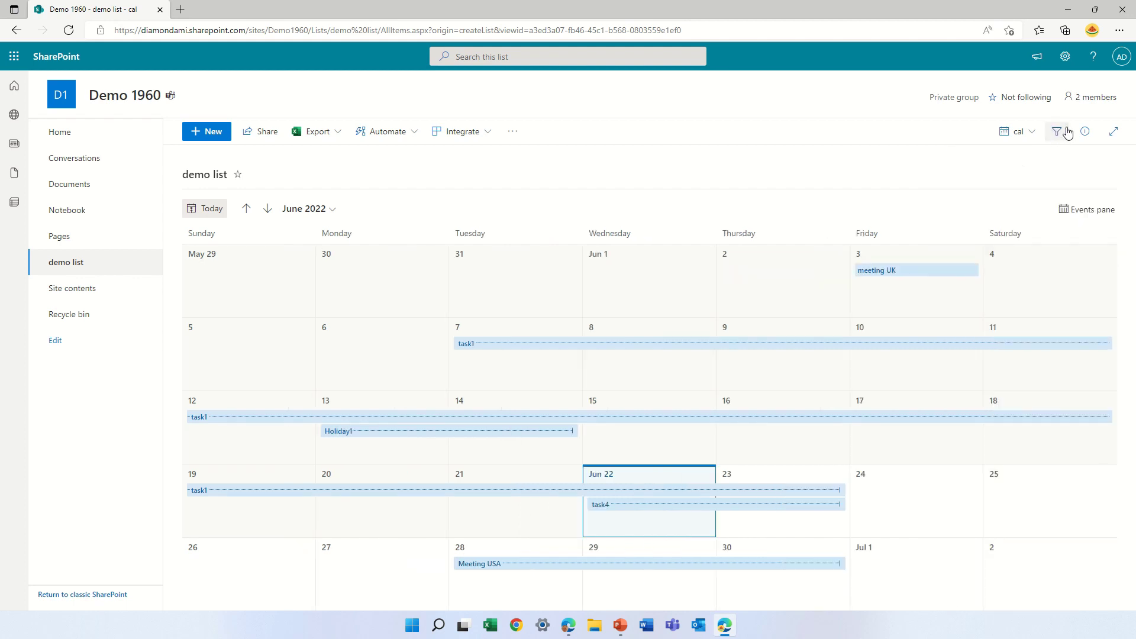
Open the cal view's settings from the demo list settings page
click(1065, 56)
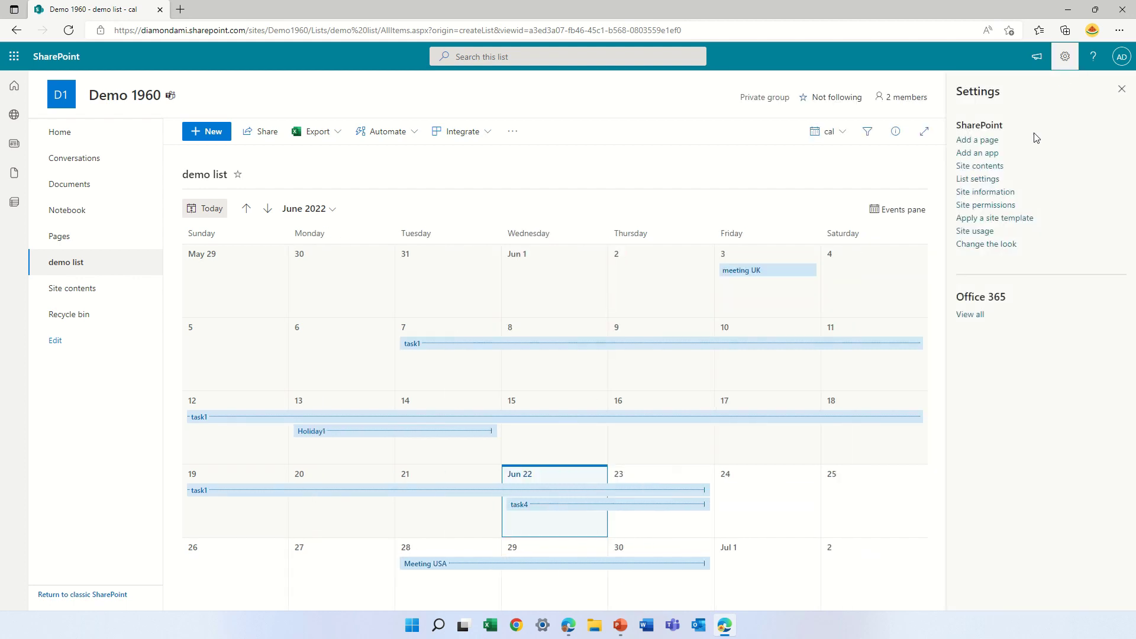
click(977, 179)
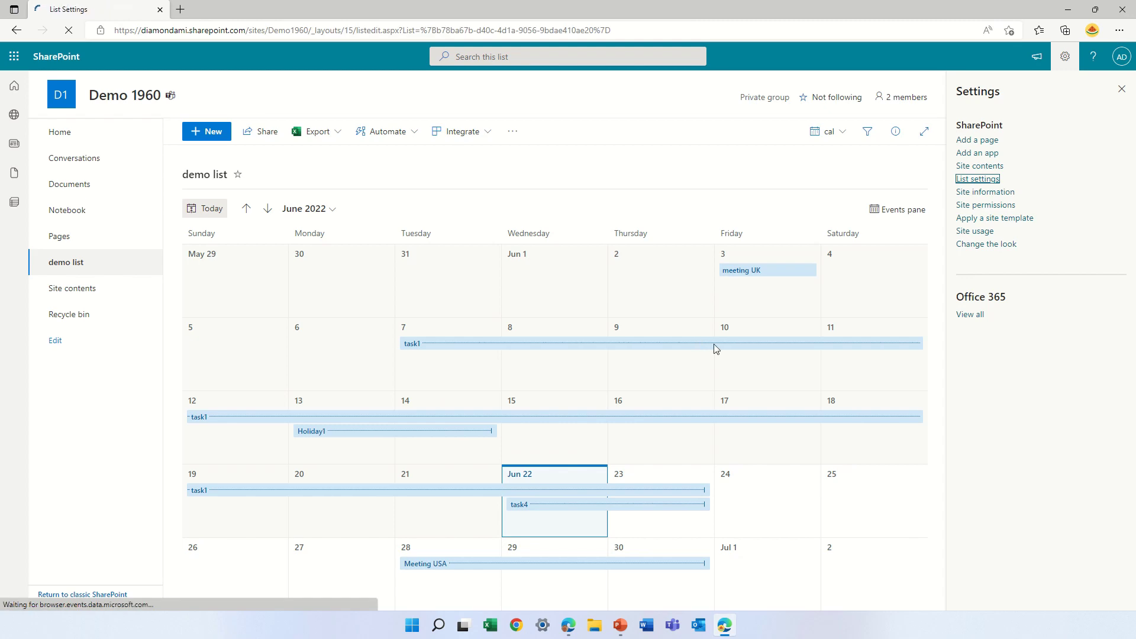
scroll(464, 423, down, 3)
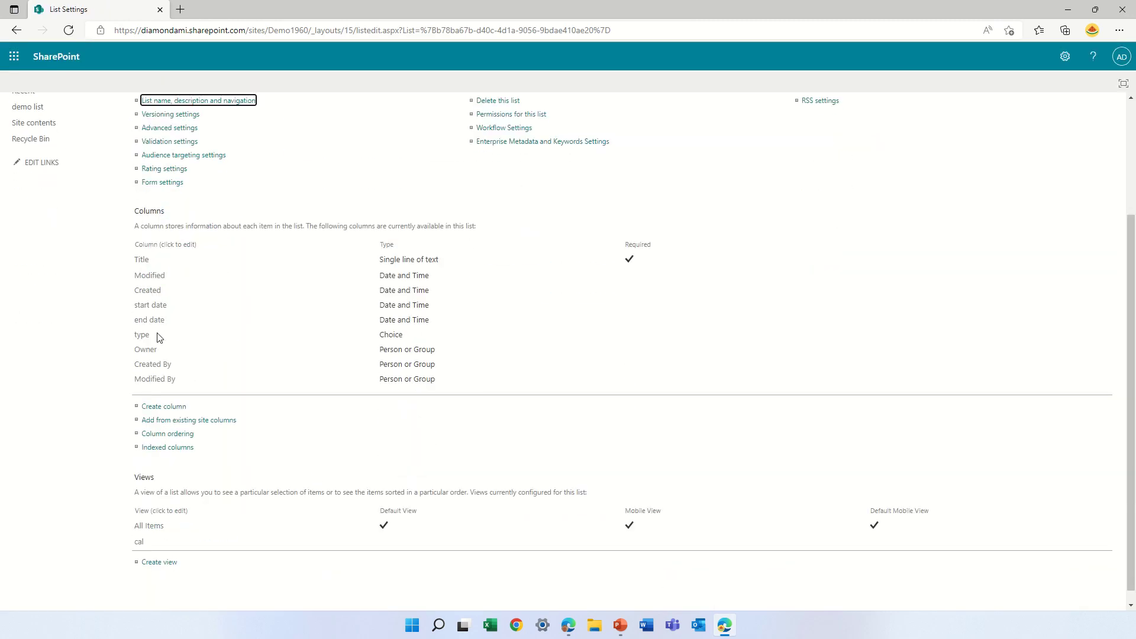
click(138, 545)
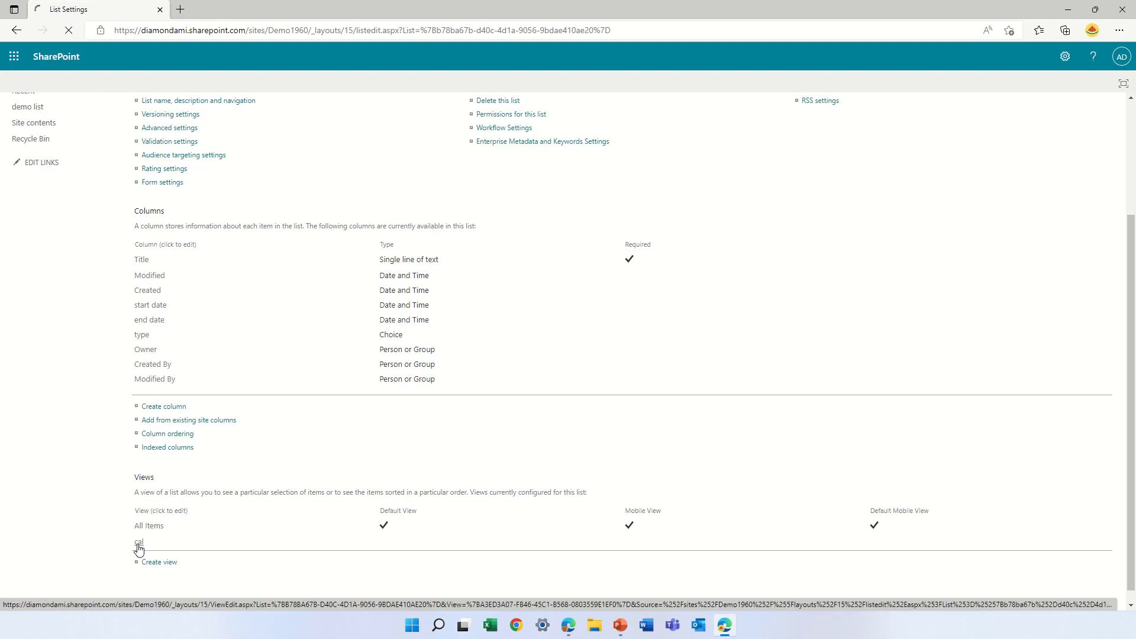
Include the Owner column in the cal view and save it
scroll(639, 450, down, 3)
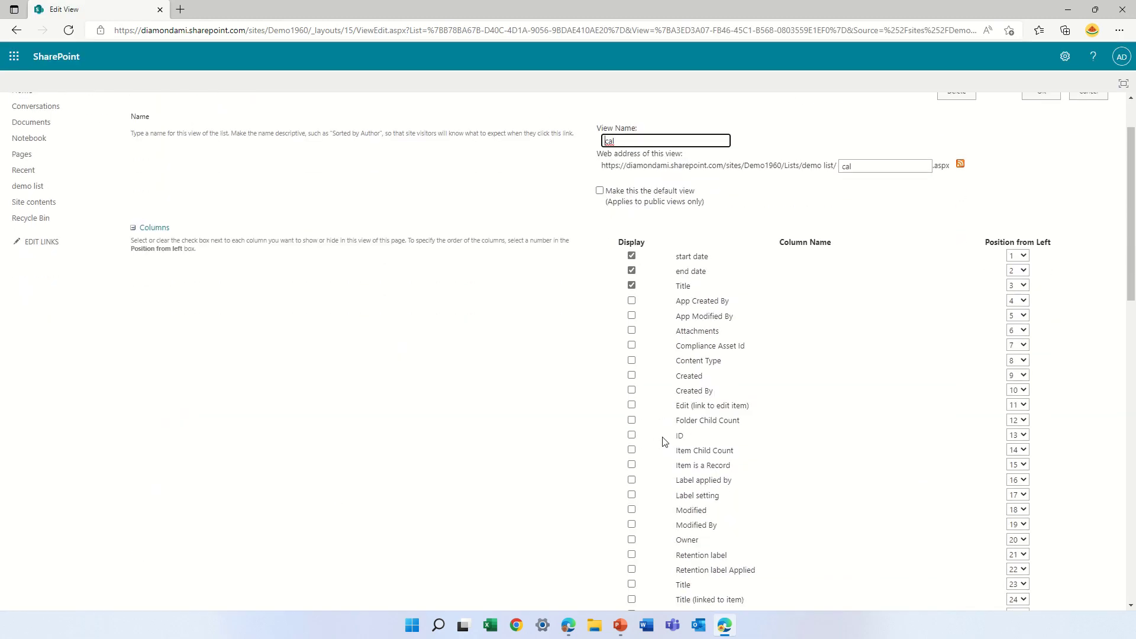
scroll(663, 447, down, 3)
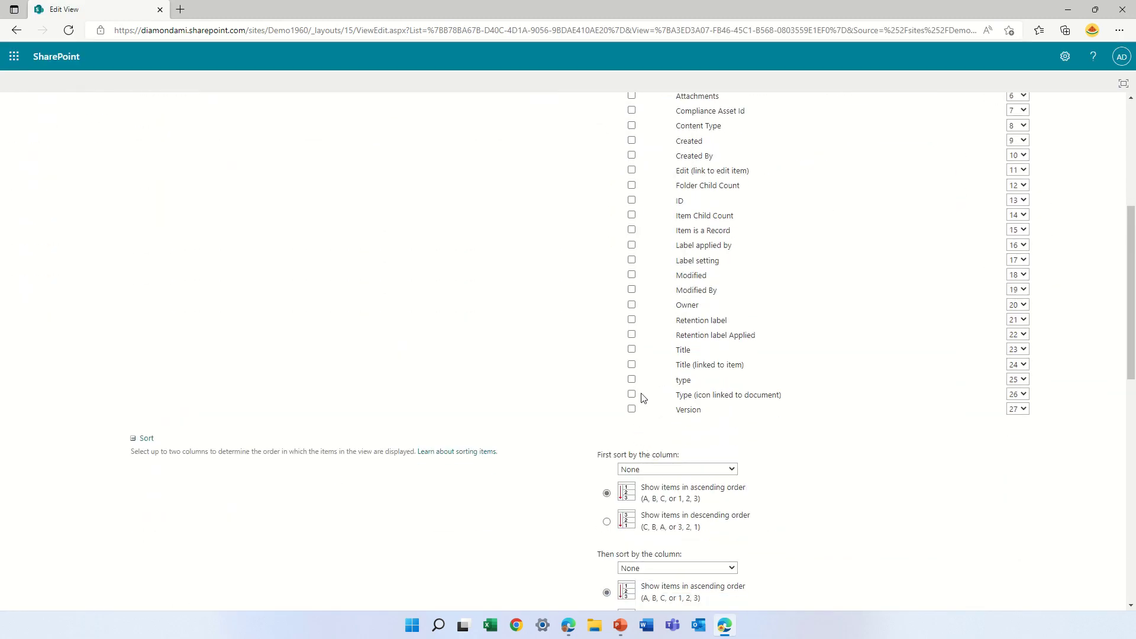
click(632, 304)
scroll(636, 331, up, 4)
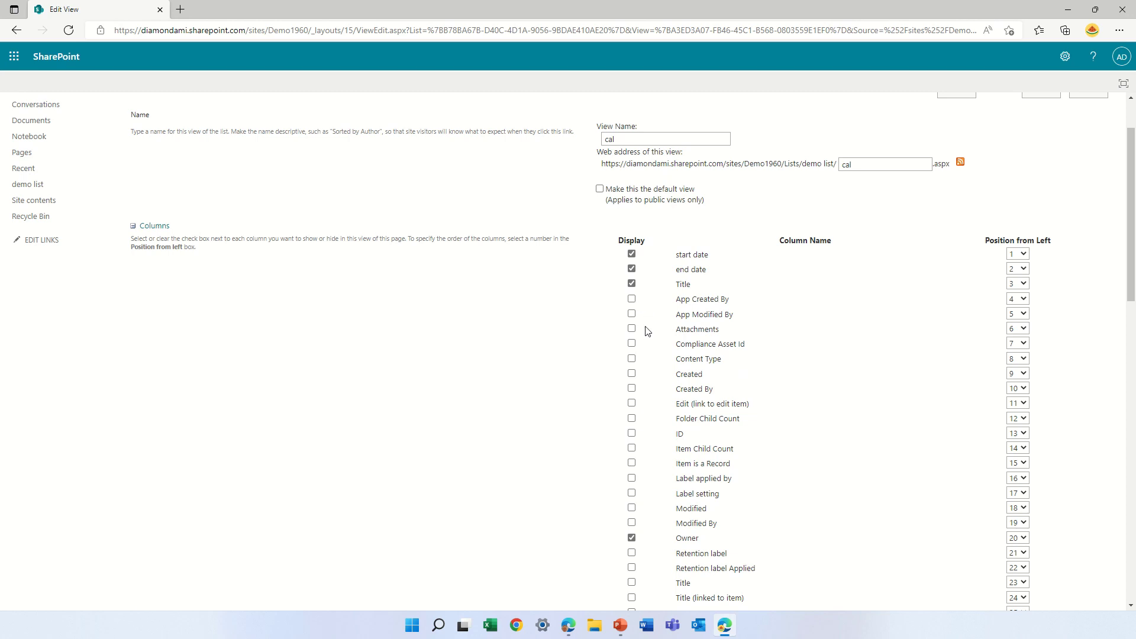
scroll(654, 421, down, 1)
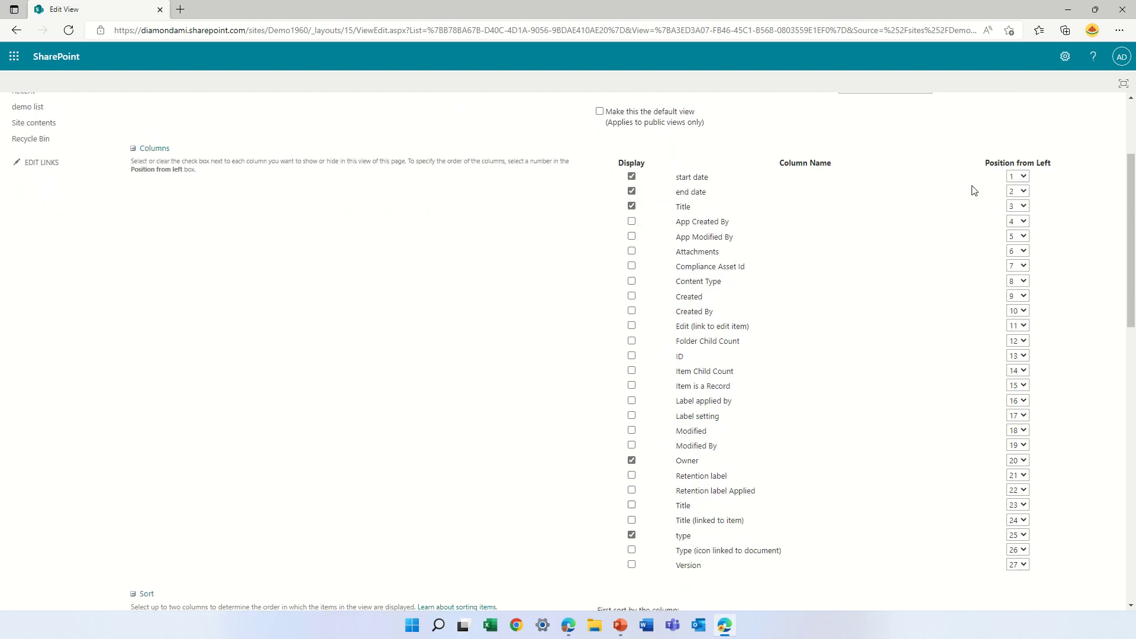
scroll(971, 190, up, 2)
click(1040, 168)
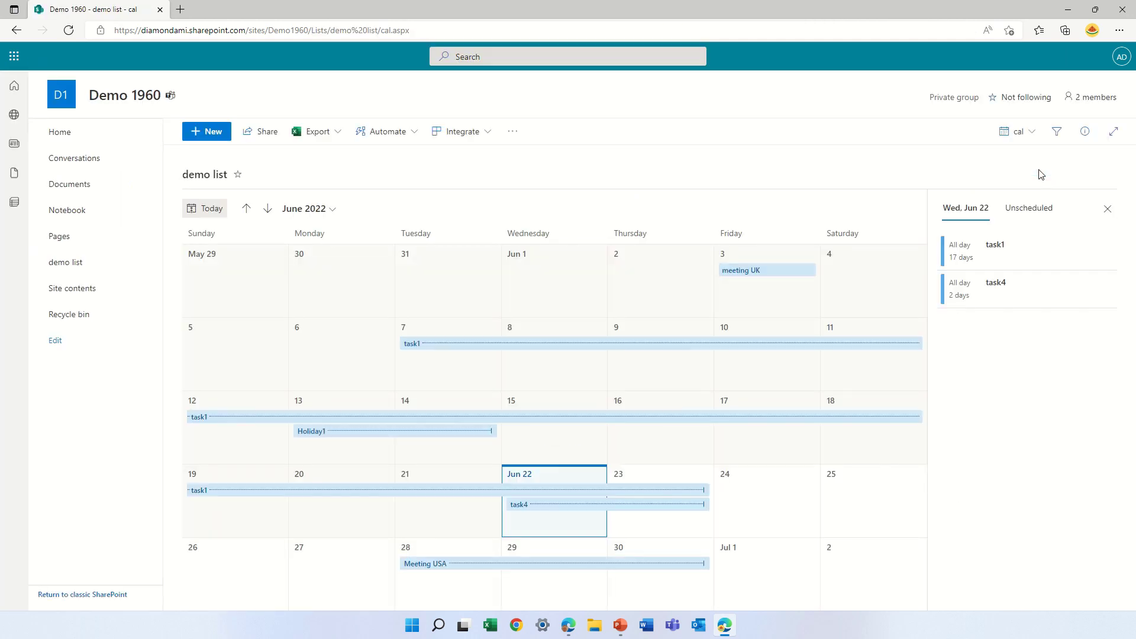
Open the cal view's conditional formatting rules and delete the default rule
click(1032, 134)
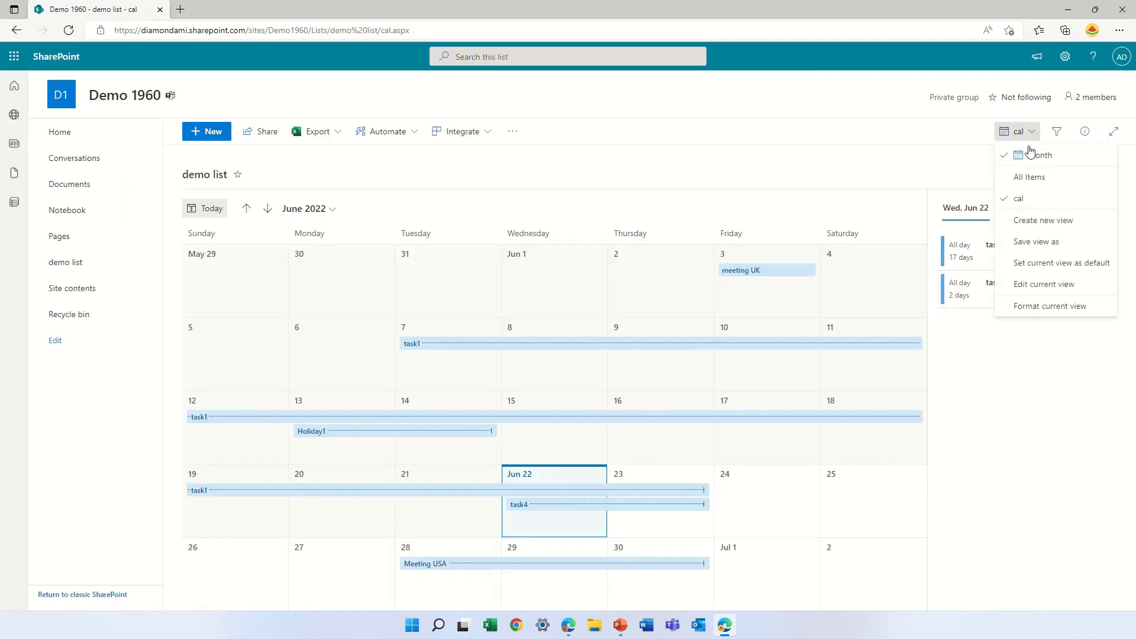
click(1020, 305)
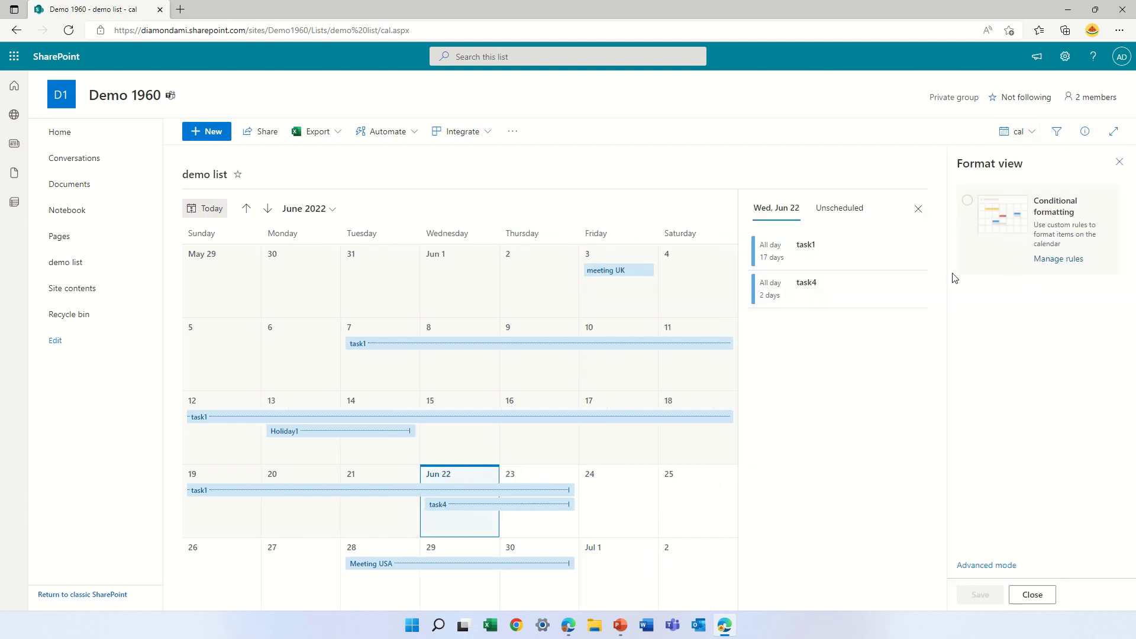
click(1058, 258)
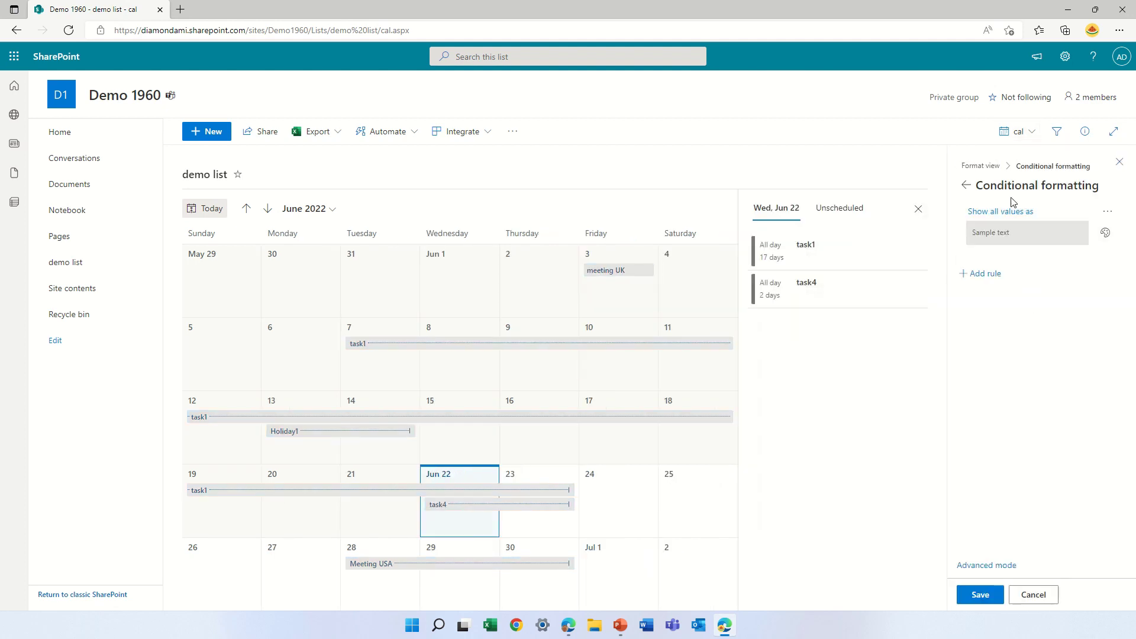
click(1107, 212)
click(1051, 254)
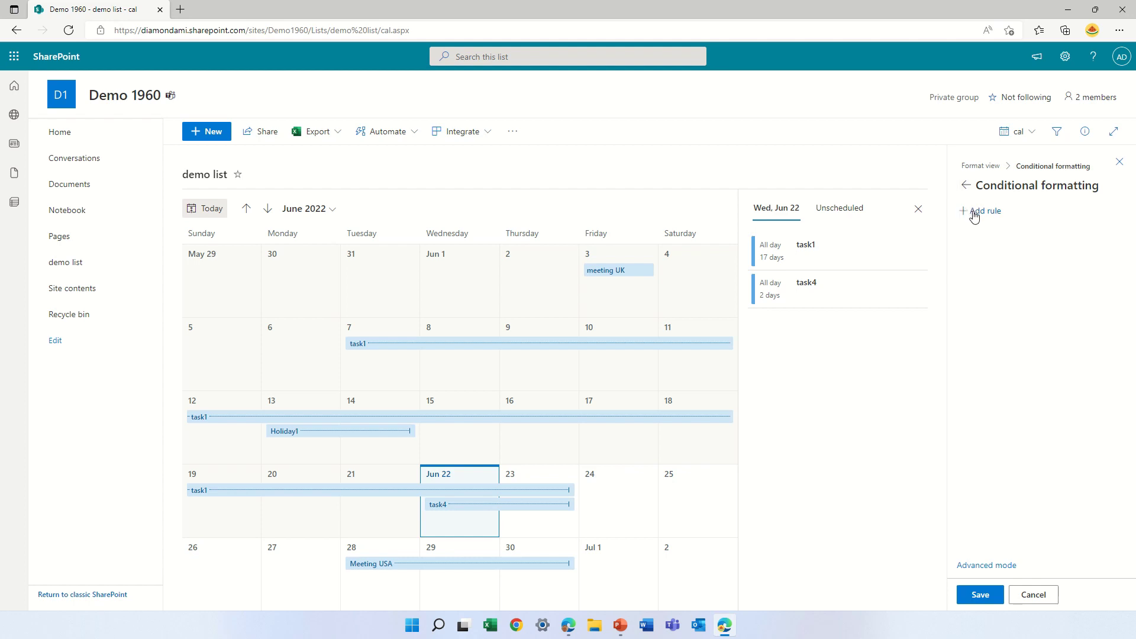
Add a rule colouring items lavender when type is equal to meeting
click(982, 211)
click(1019, 230)
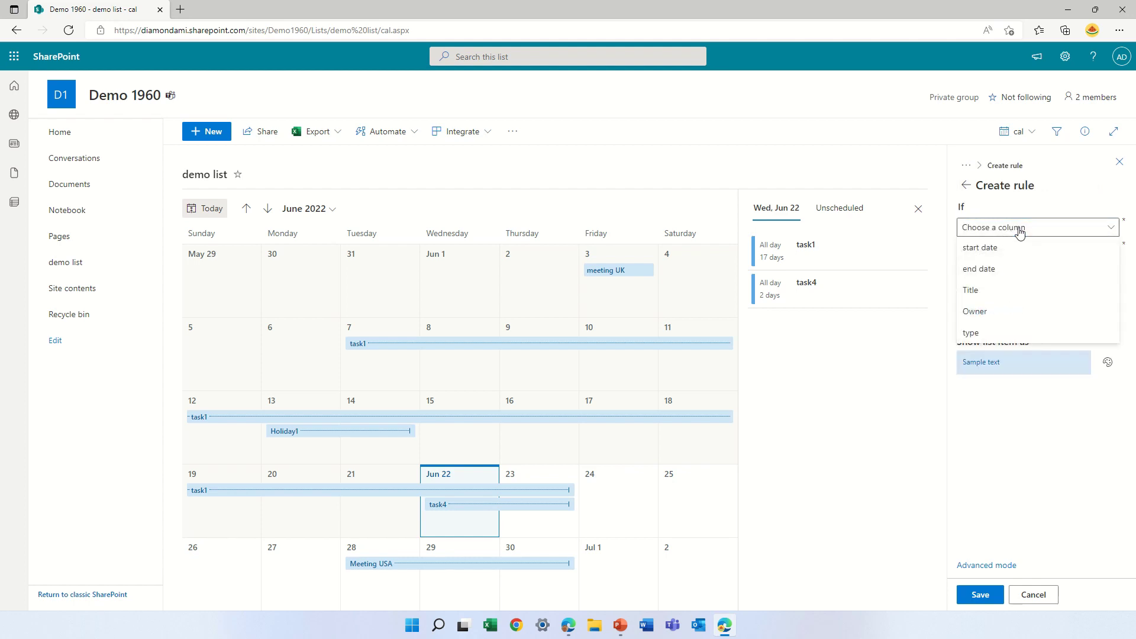
click(982, 335)
click(1108, 251)
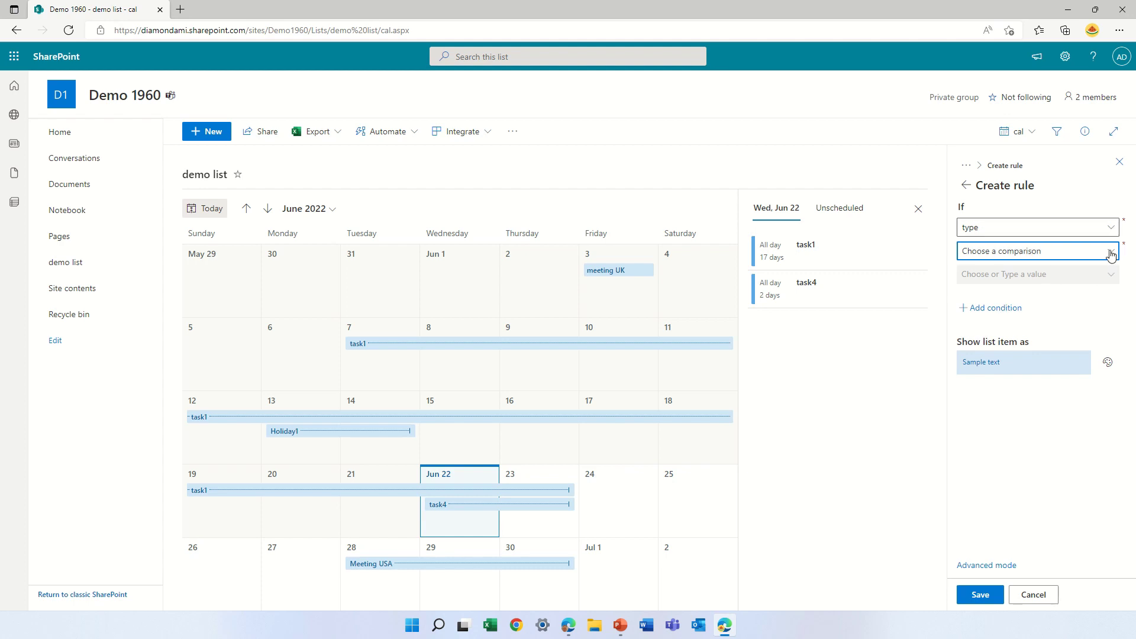
click(1032, 271)
click(1032, 278)
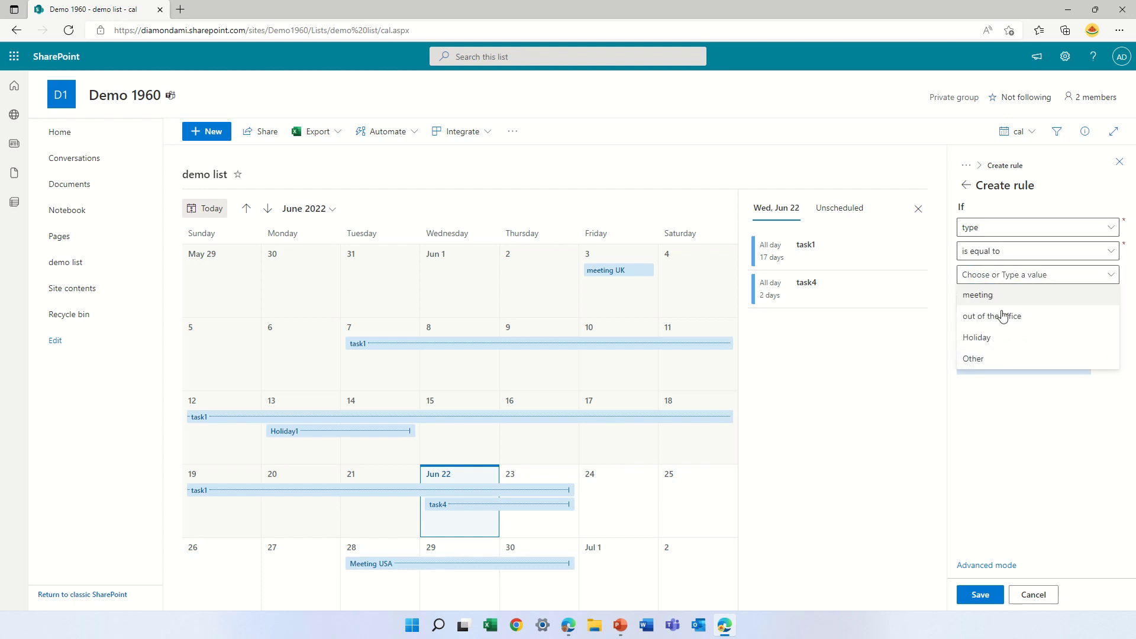
click(977, 294)
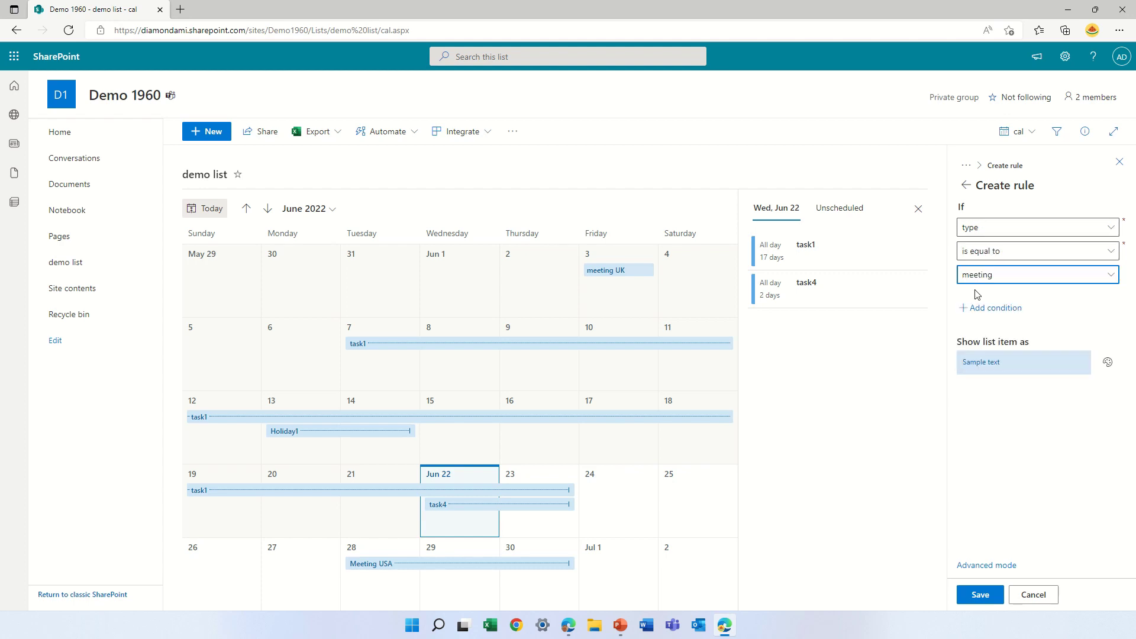
click(1107, 362)
click(1049, 409)
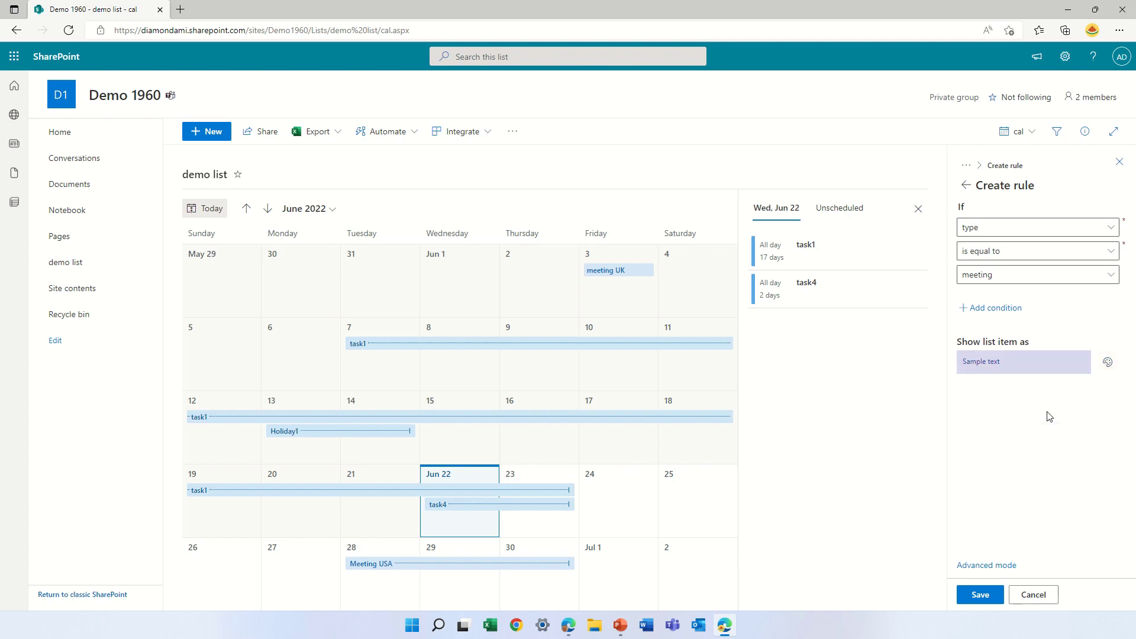
click(967, 187)
Add a second rule colouring items green when type is equal to Holiday
click(994, 281)
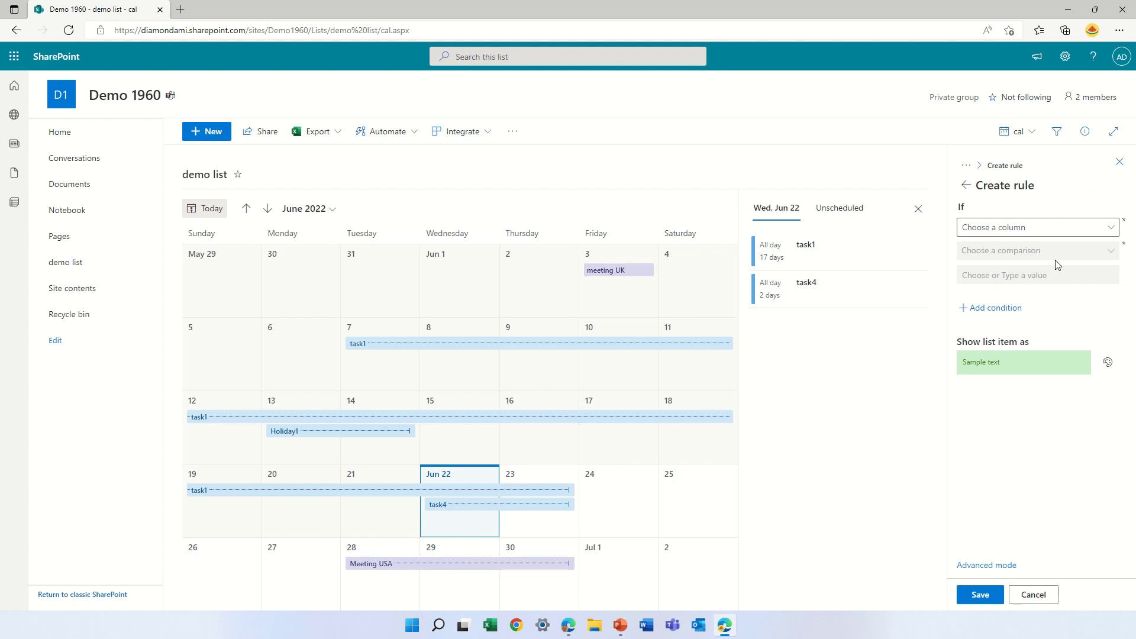
click(1108, 227)
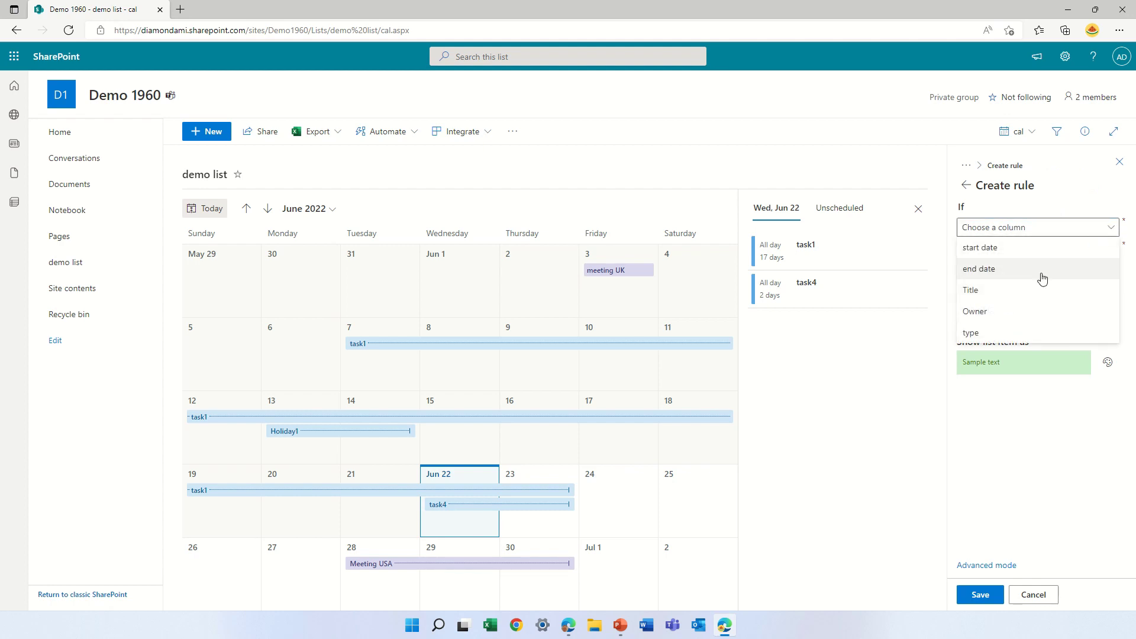
click(981, 334)
click(1051, 251)
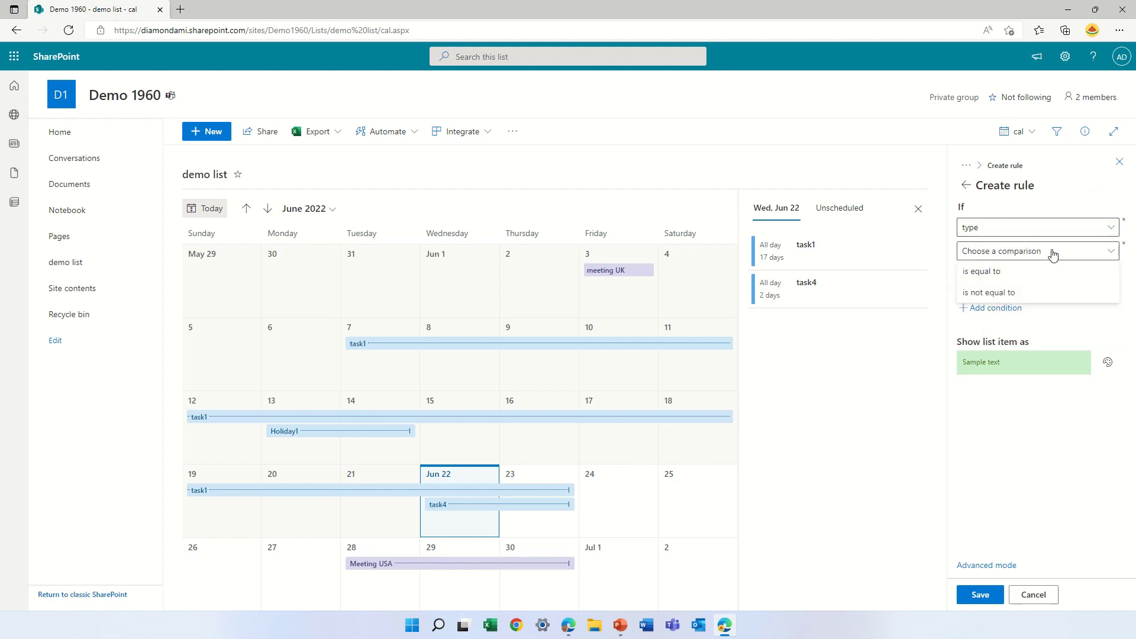
click(1039, 277)
click(1011, 282)
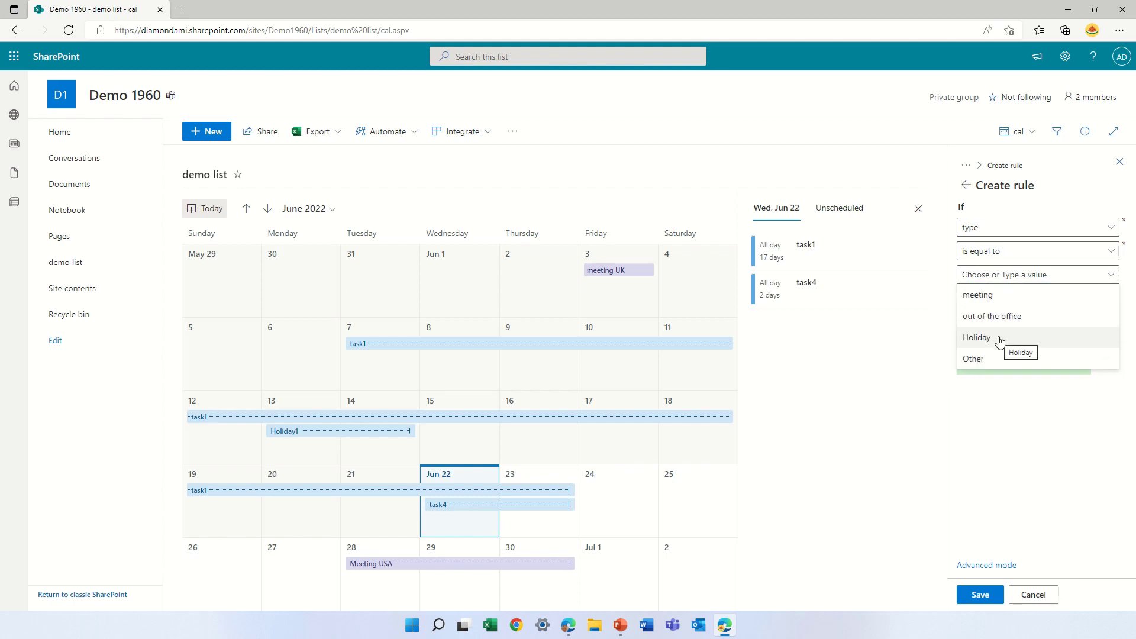
click(978, 337)
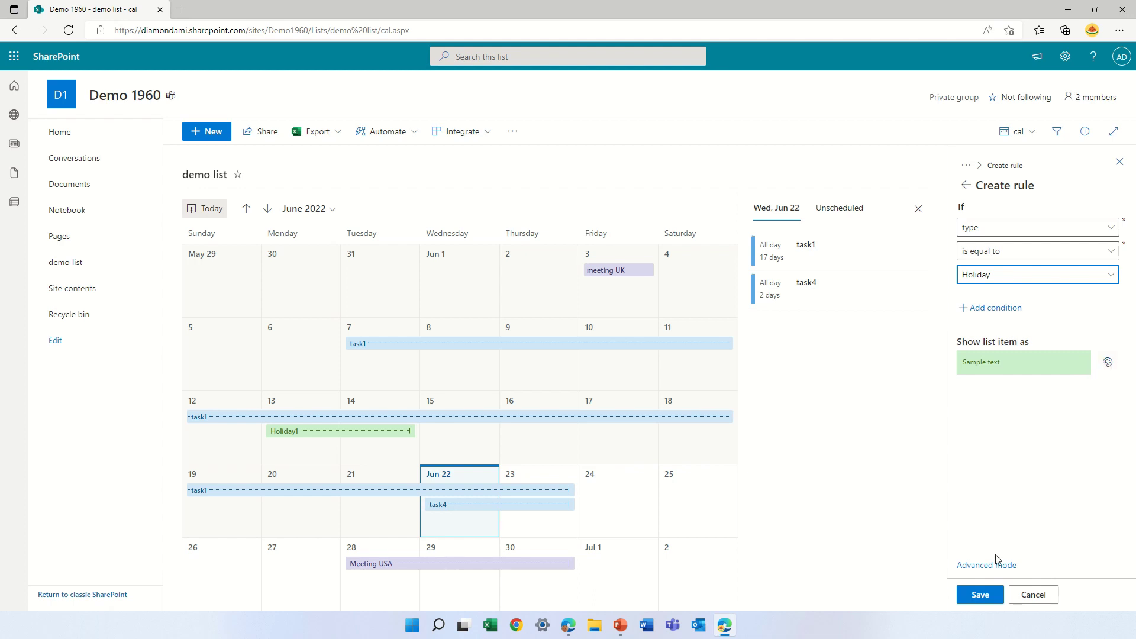
click(967, 188)
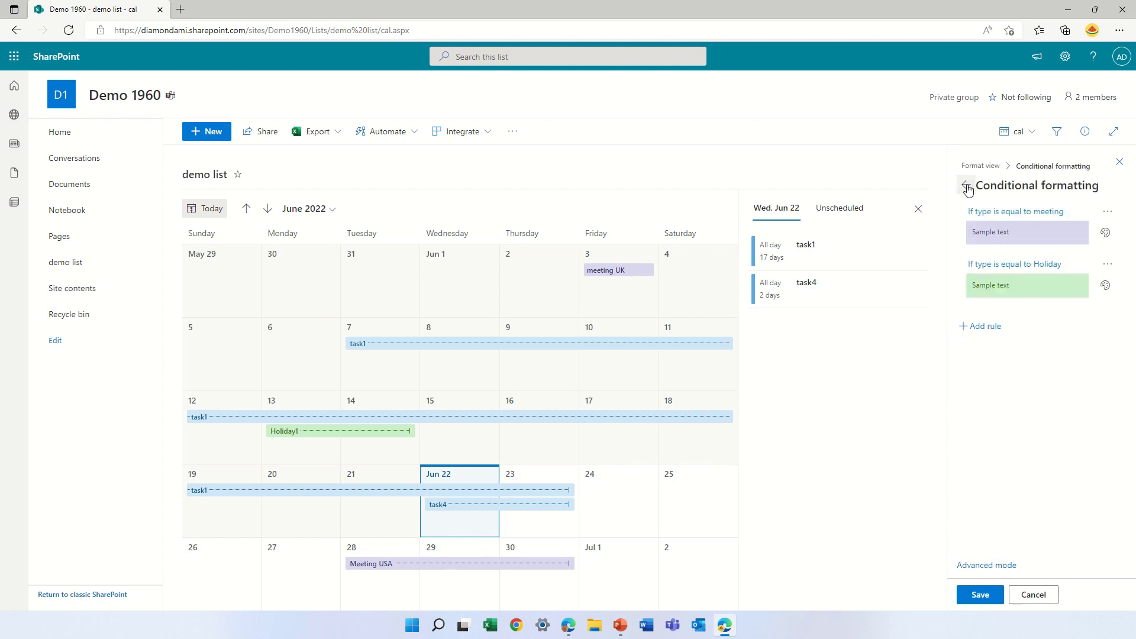
Add a third rule for type equal to out of the office (orange), then save and close
click(973, 326)
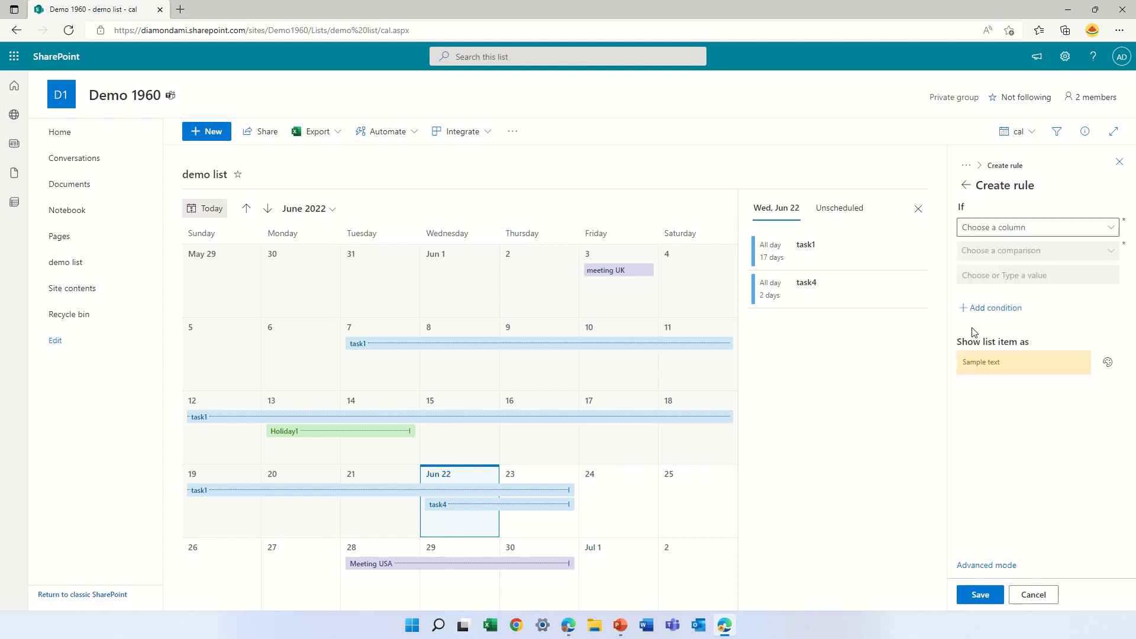
click(1109, 228)
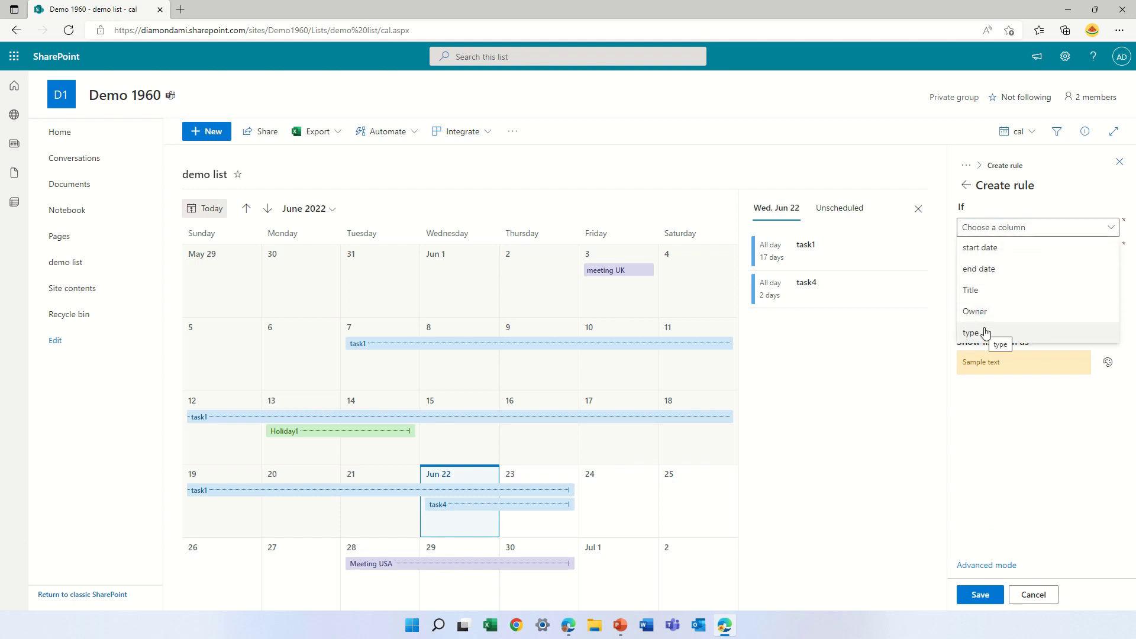
click(985, 332)
click(1013, 256)
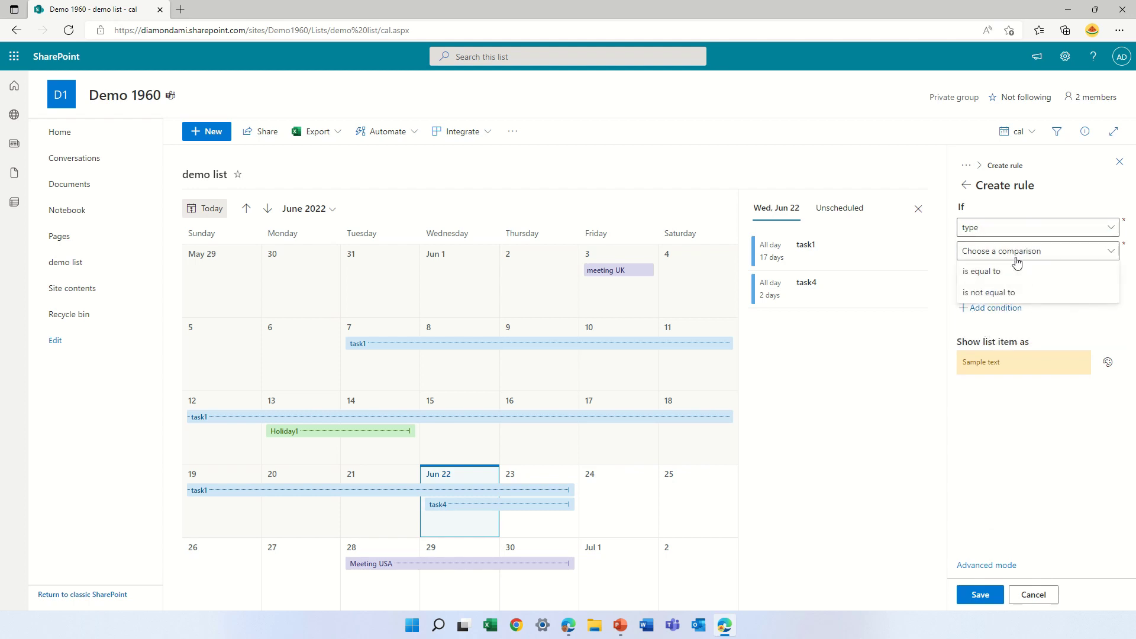
click(1000, 272)
click(1012, 275)
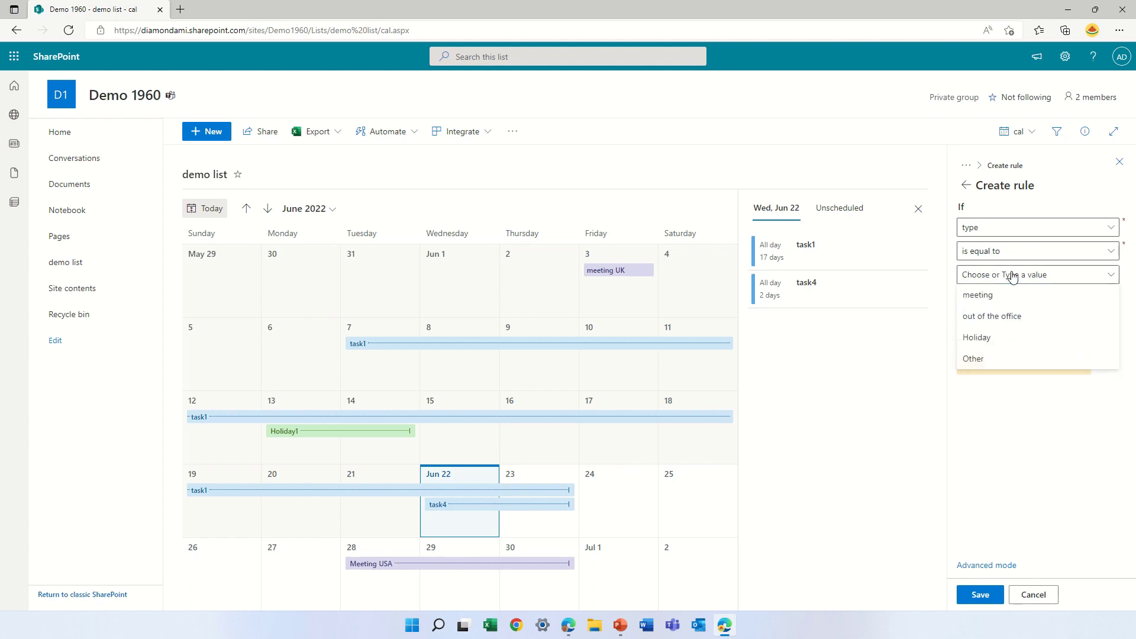
click(1006, 316)
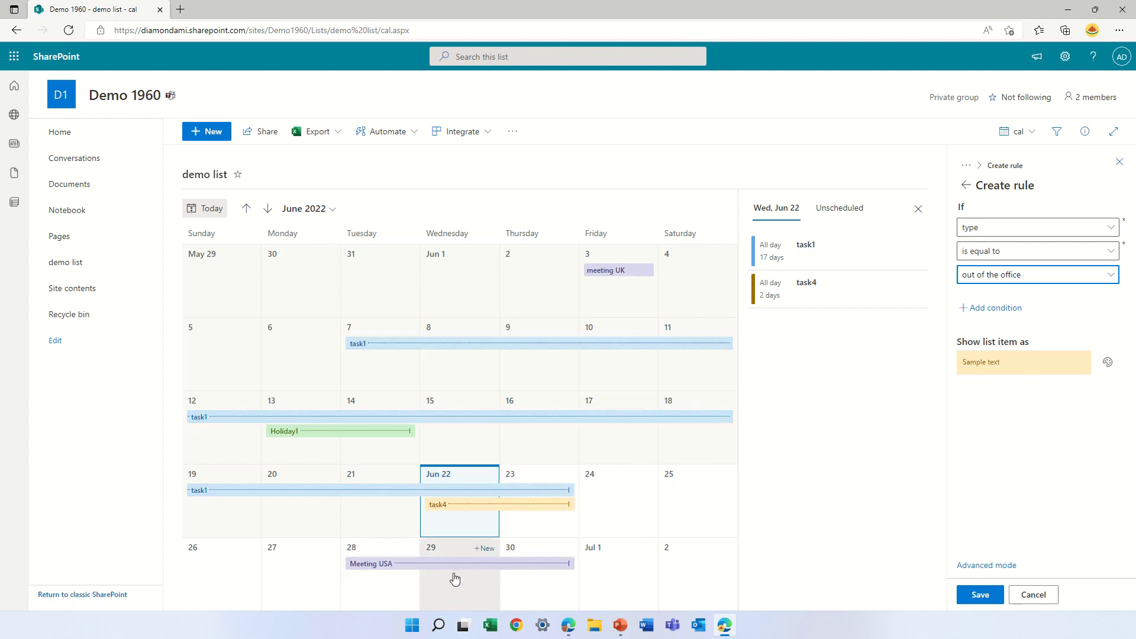
click(981, 593)
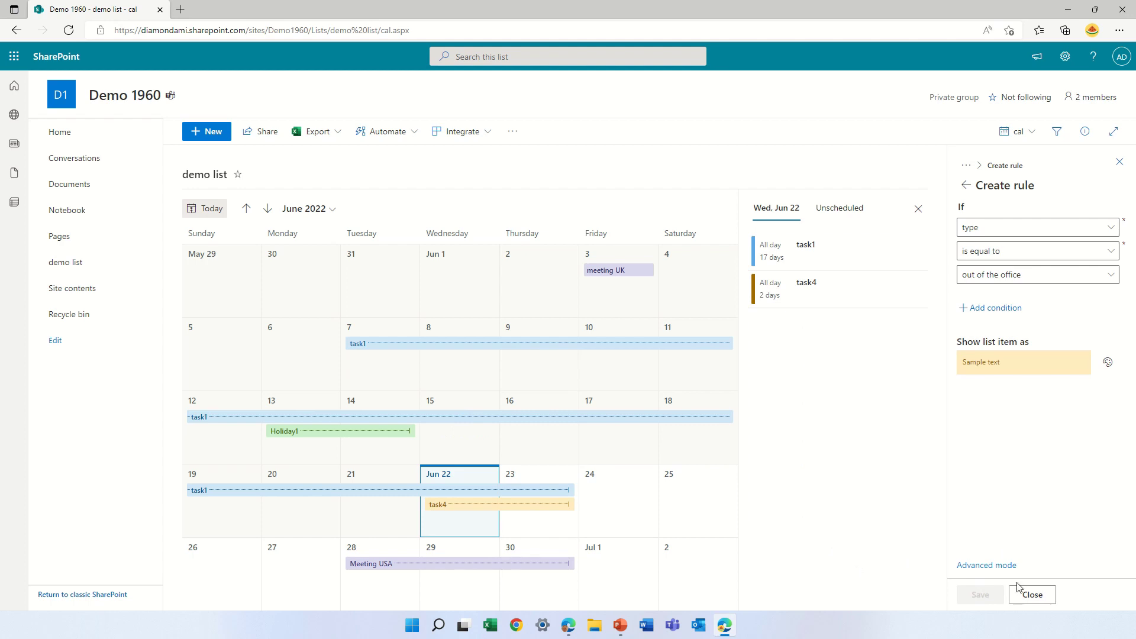
click(1031, 595)
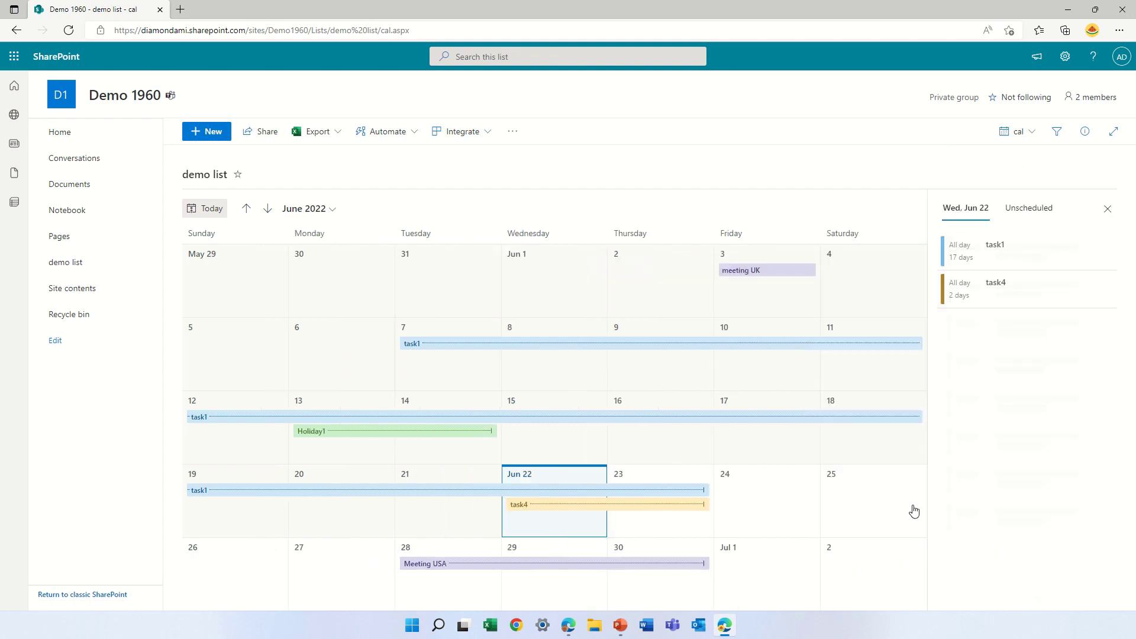
Close the events panel and filter the calendar to meeting items, then clear that filter
click(1106, 212)
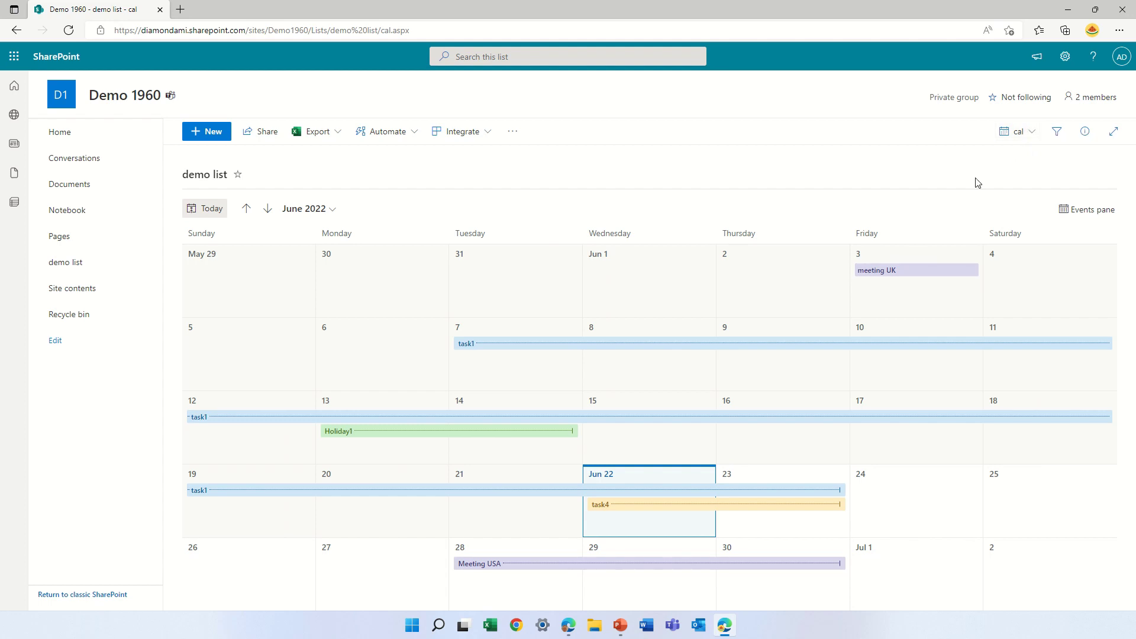
mouse_move(781, 350)
click(1056, 133)
click(1043, 378)
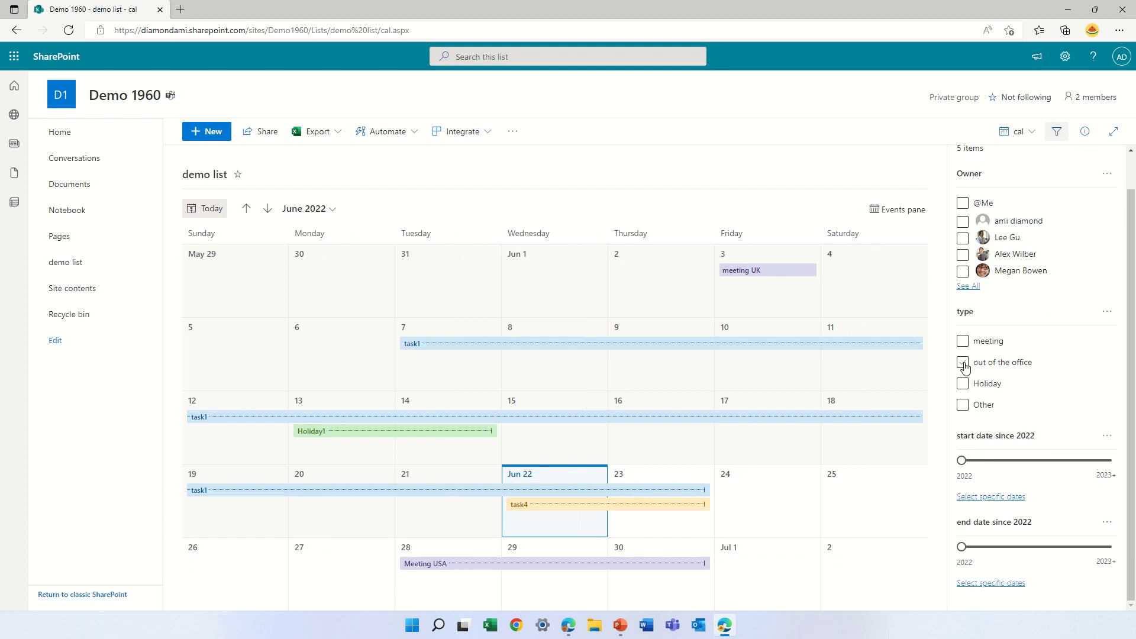
click(964, 342)
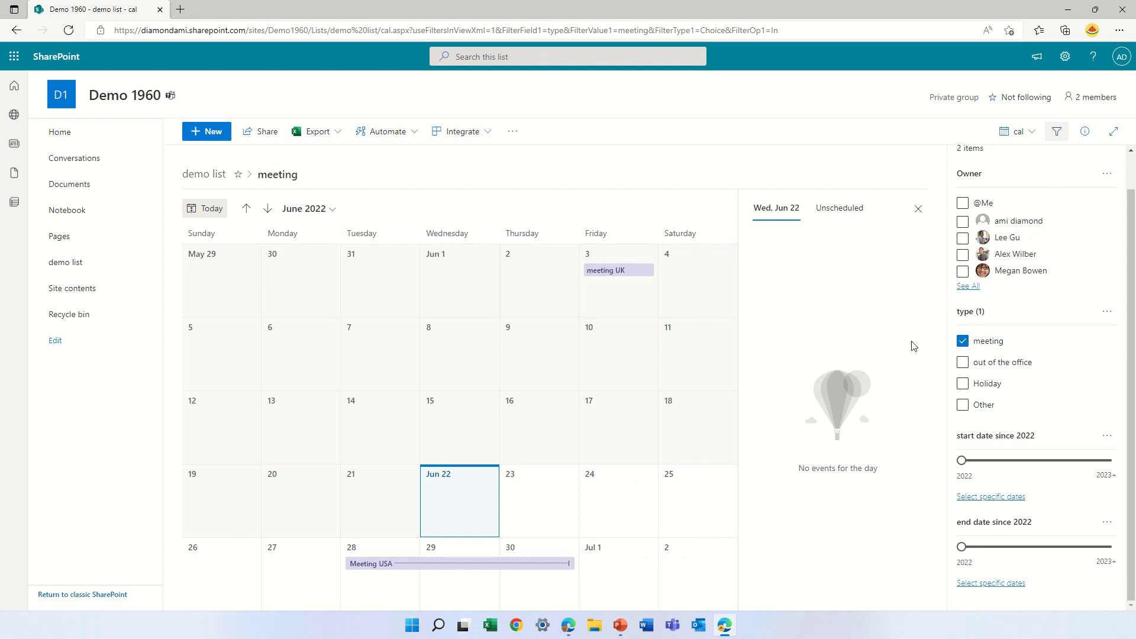
click(960, 343)
Toggle the Holiday, out of the office and Other type filters on and off
click(963, 384)
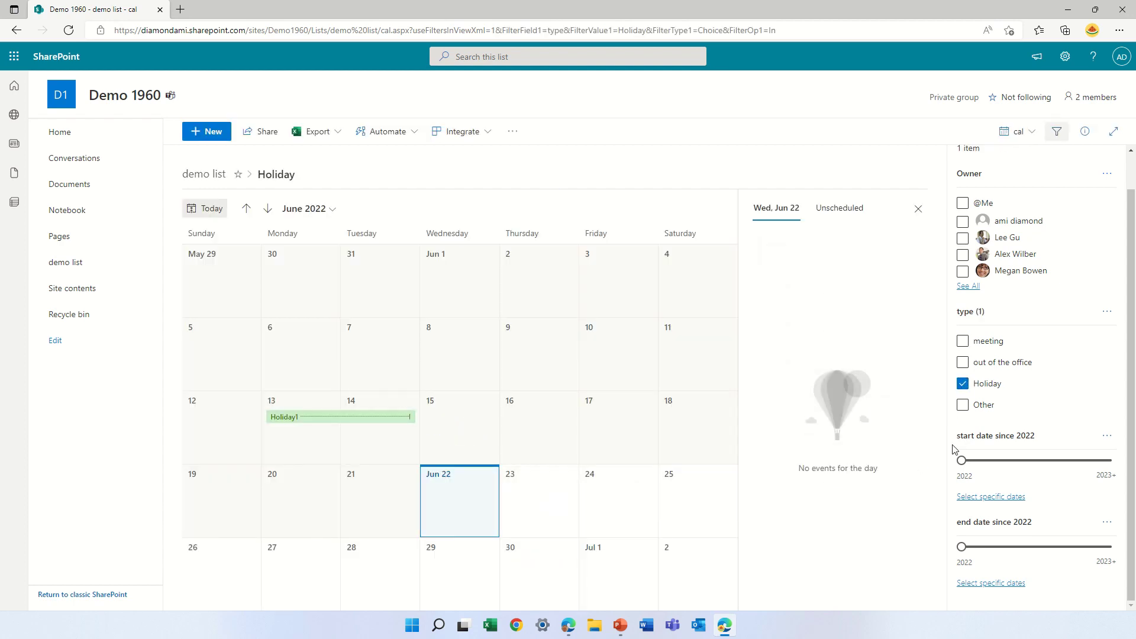
click(963, 384)
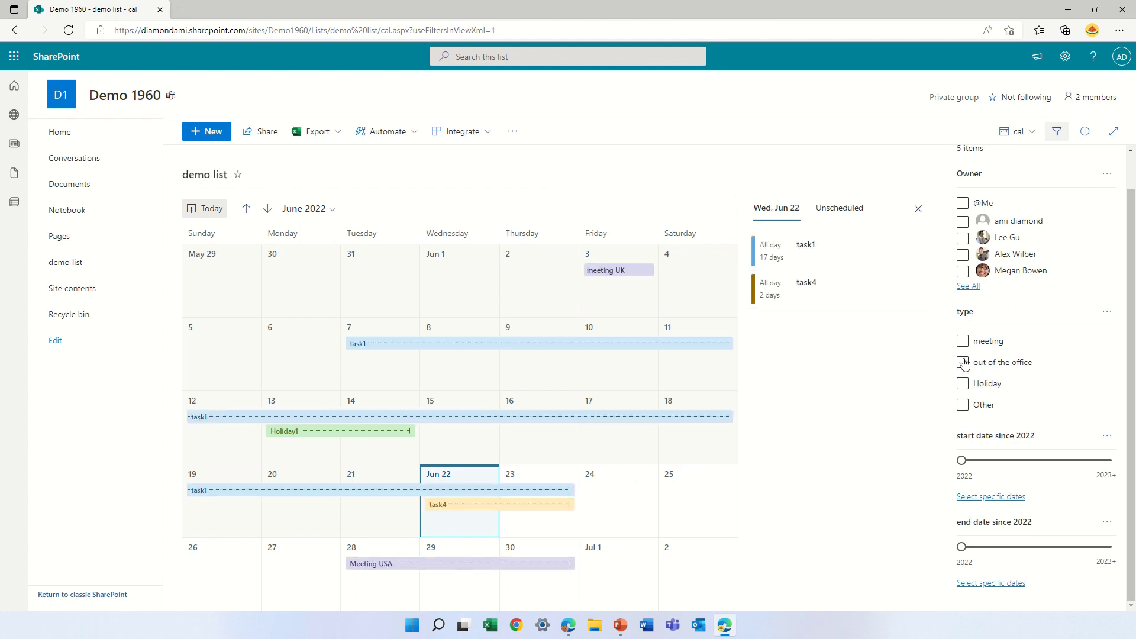
click(963, 362)
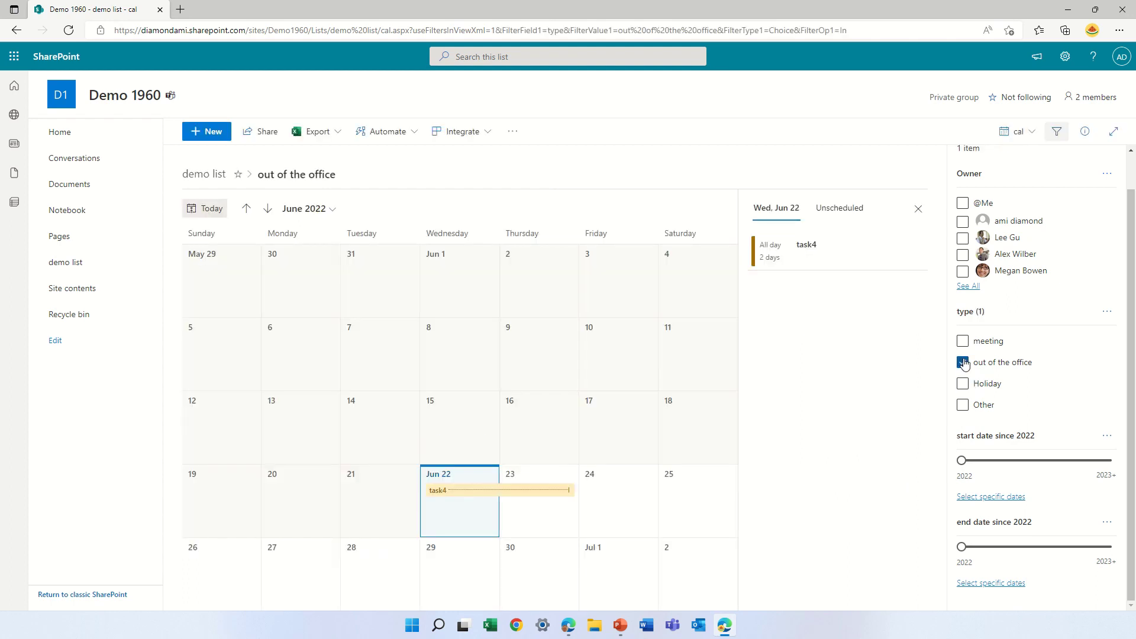
click(963, 362)
click(962, 404)
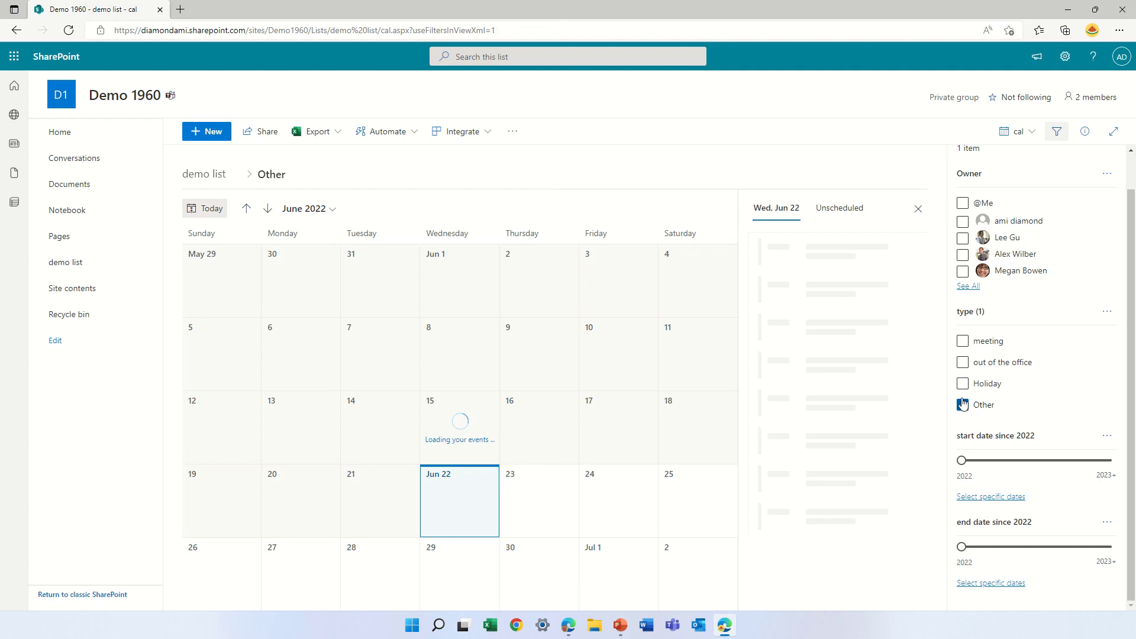
click(962, 405)
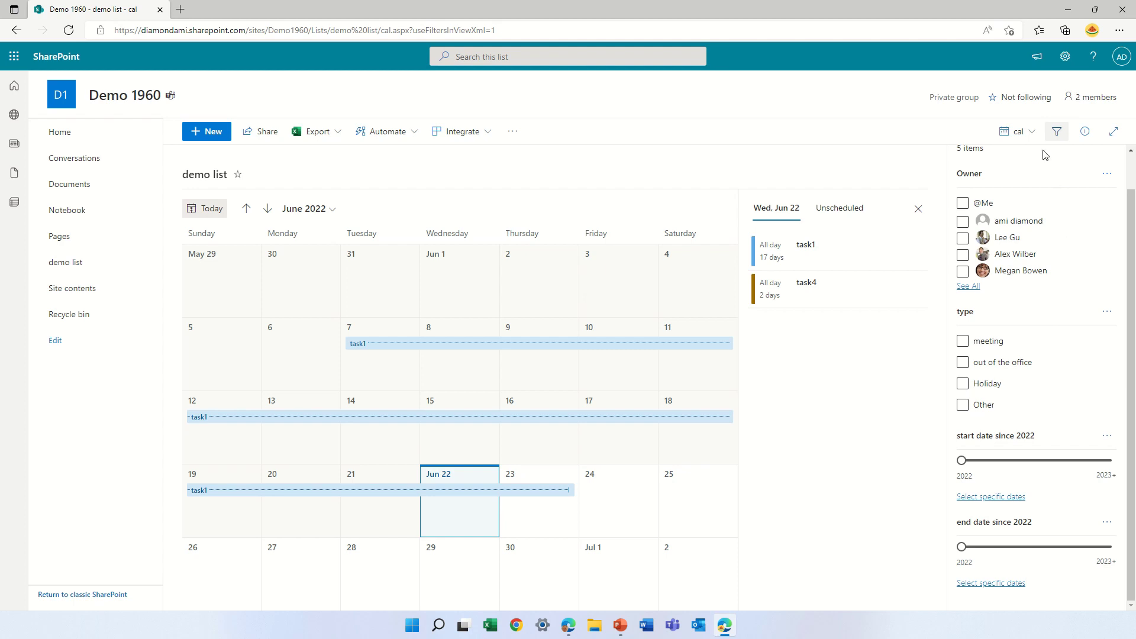
Create the public calendar view 'person', using start date for its calendar dates
click(1030, 138)
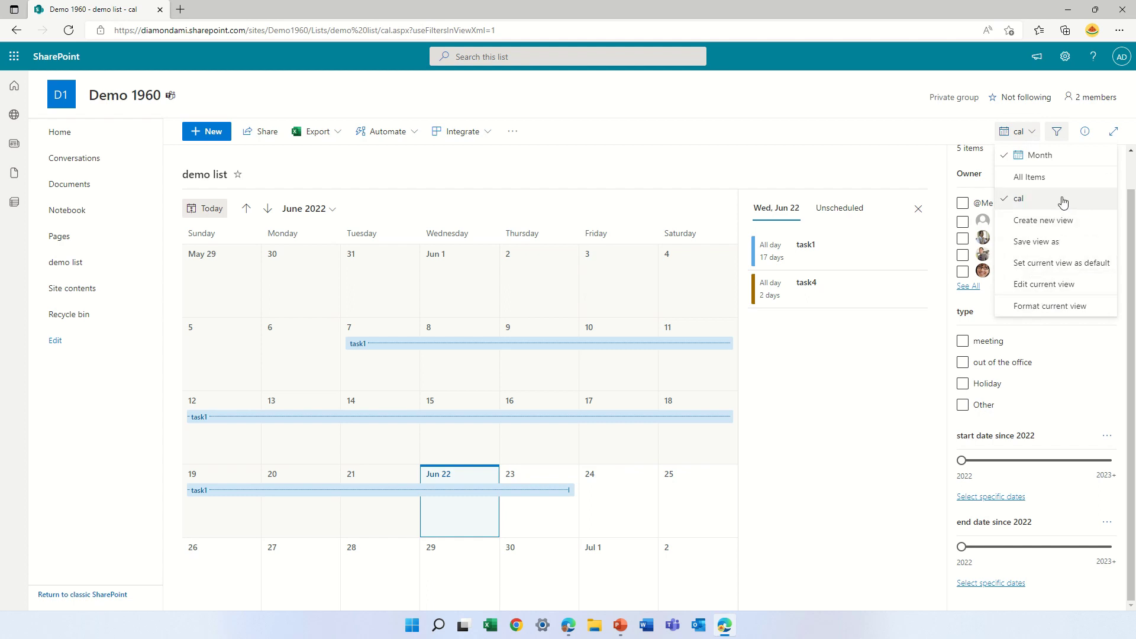
click(1044, 222)
click(491, 281)
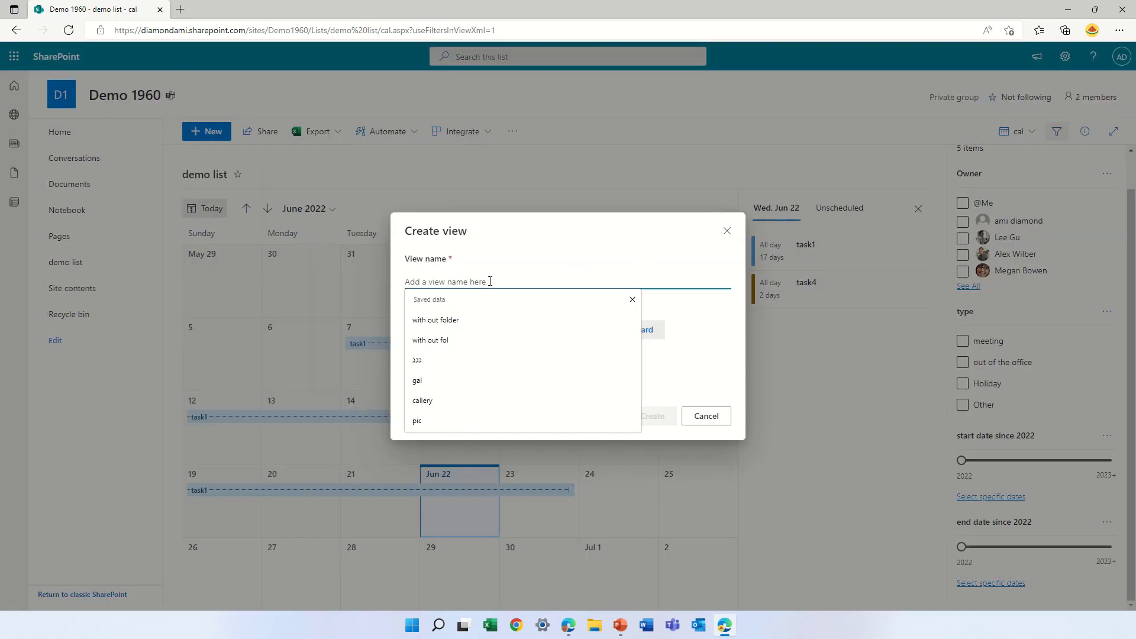
text(perso)
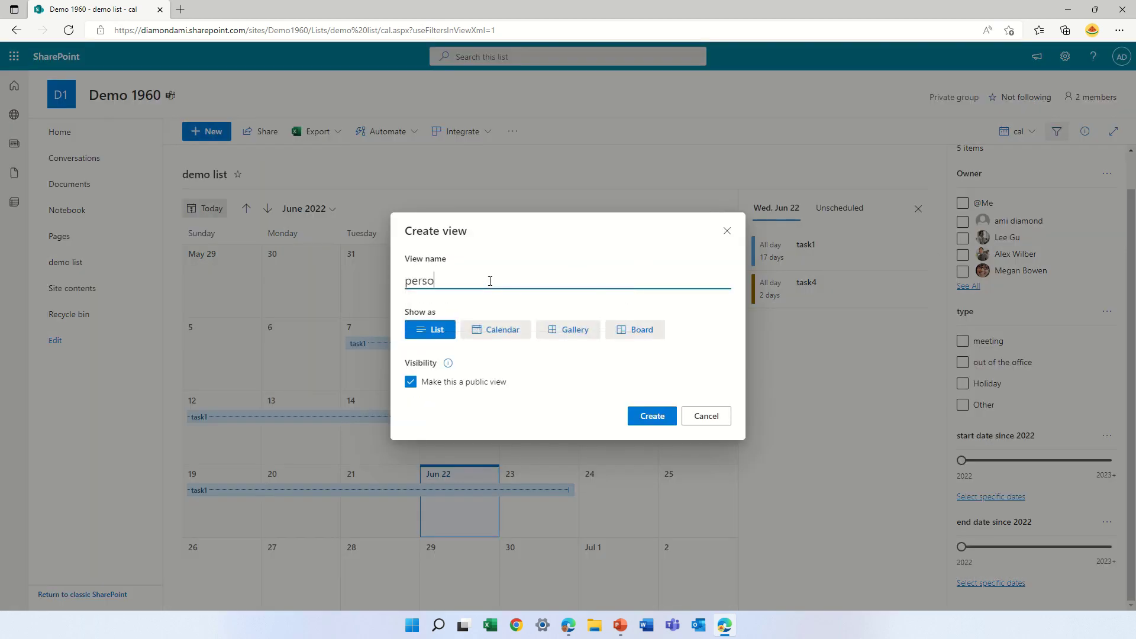
click(496, 330)
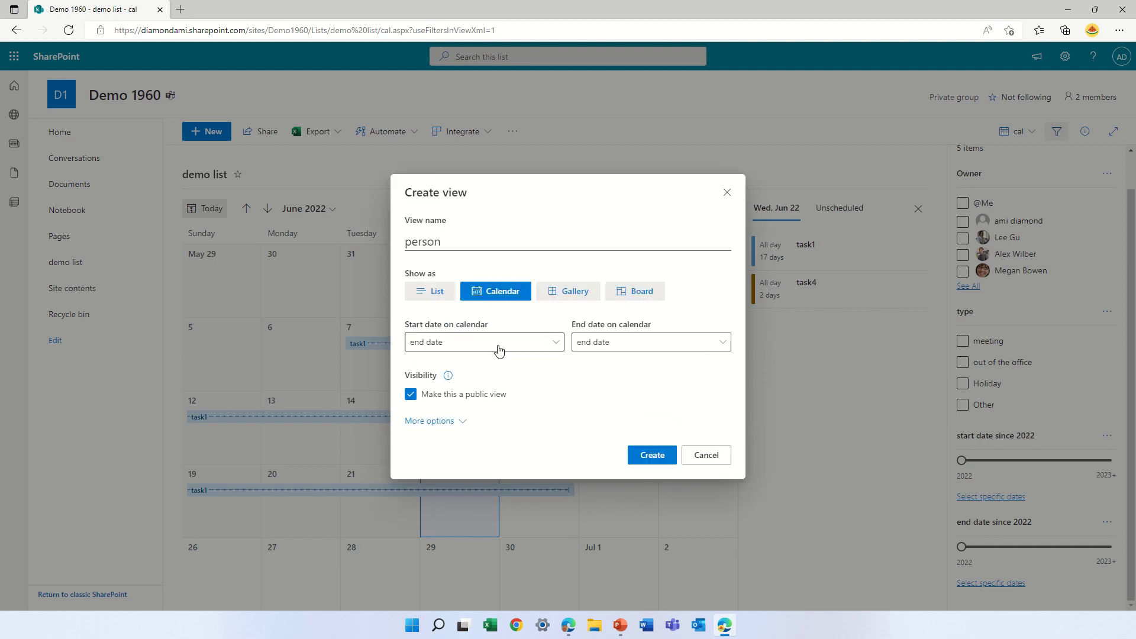
click(492, 346)
click(439, 425)
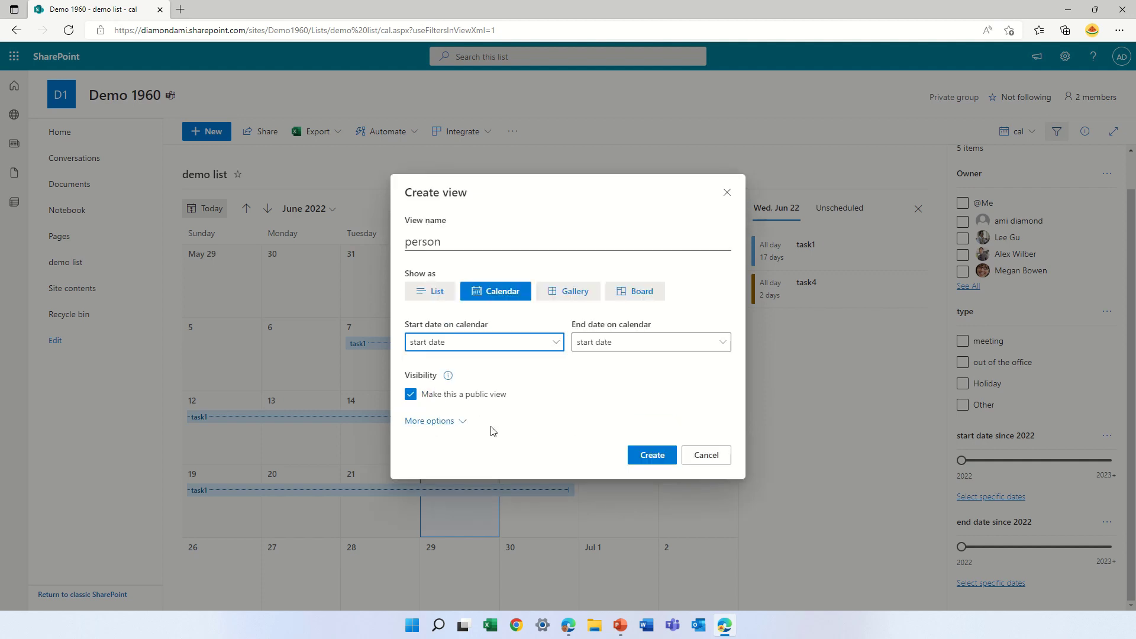
click(441, 425)
click(647, 488)
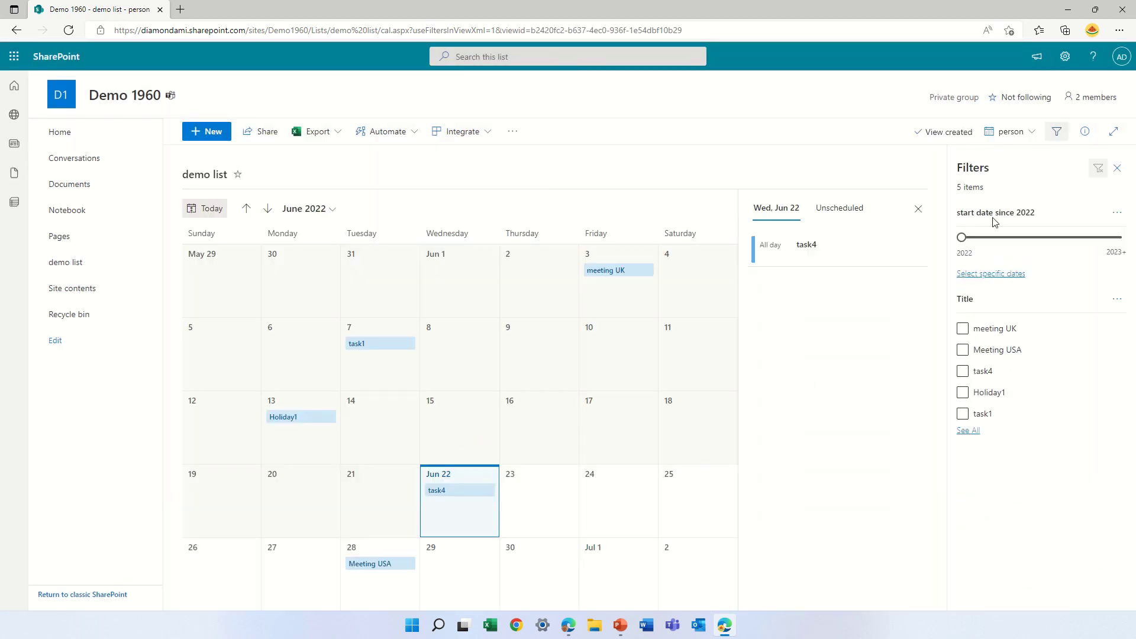
Close the filters pane, review the person view's columns in list settings, and confirm with OK
click(1117, 168)
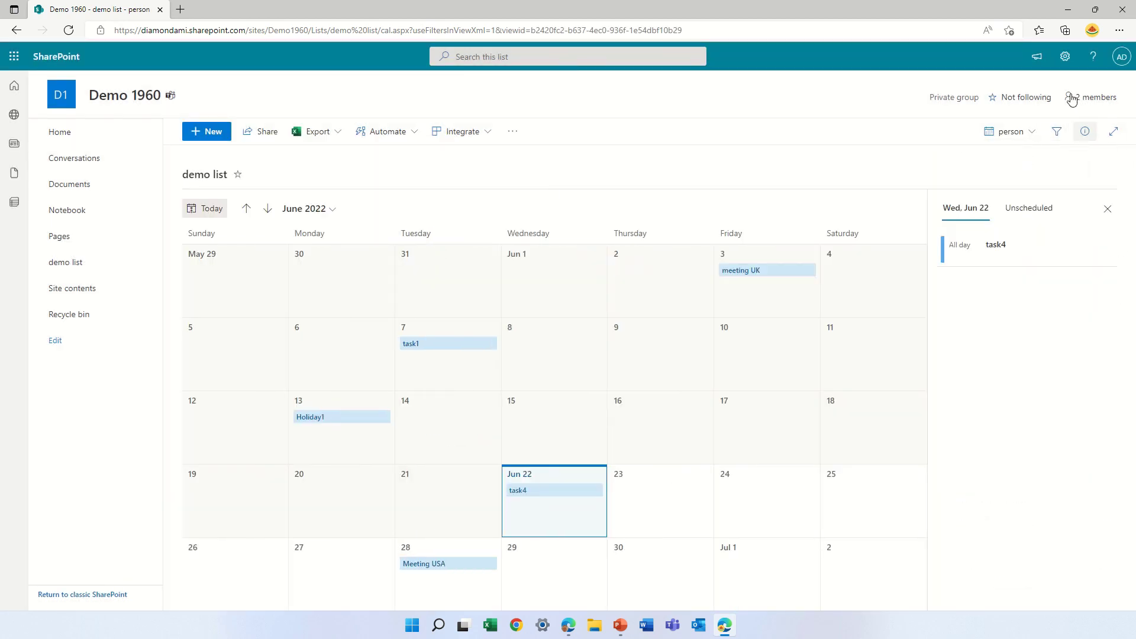
click(1064, 55)
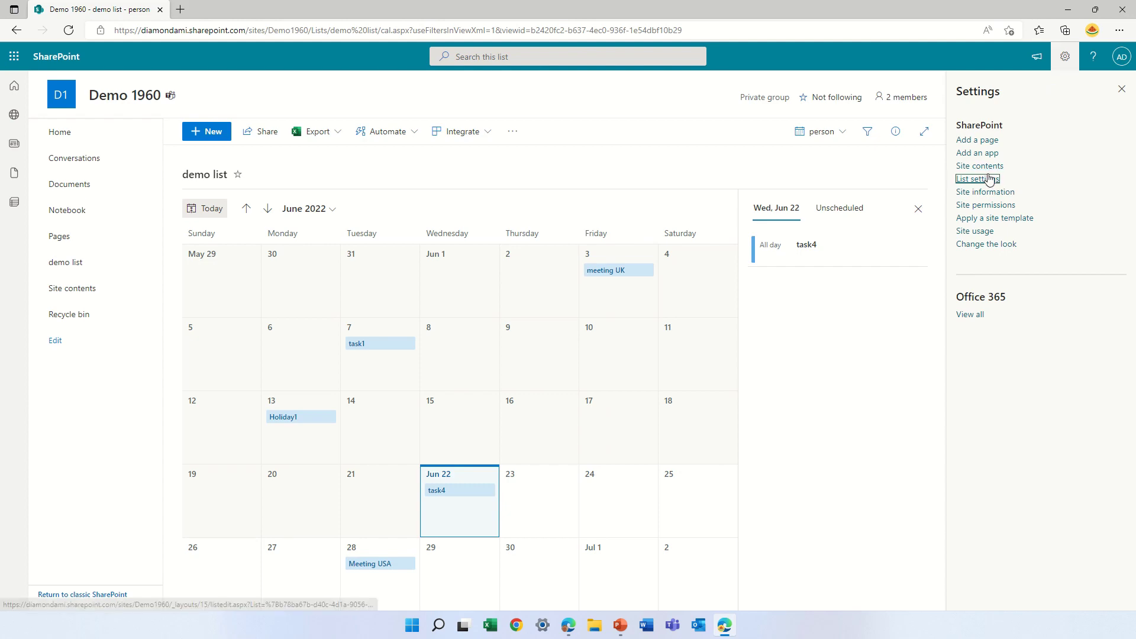
click(989, 179)
scroll(189, 552, down, 2)
scroll(189, 552, down, 1)
click(149, 557)
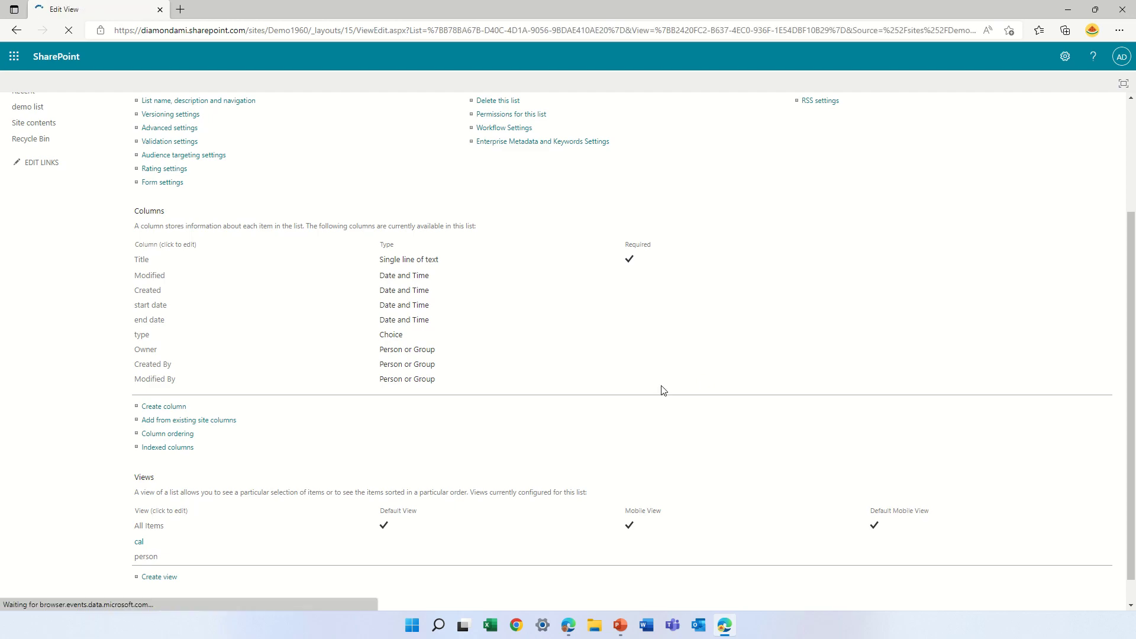
scroll(657, 402, down, 9)
scroll(655, 404, up, 5)
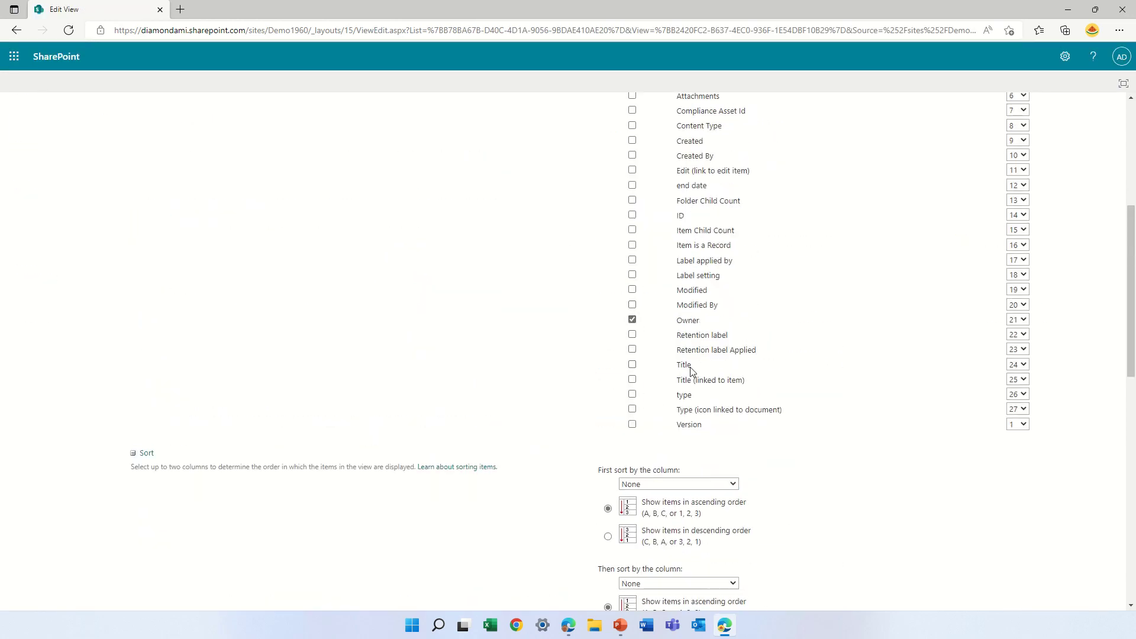
scroll(908, 282, up, 5)
click(1042, 165)
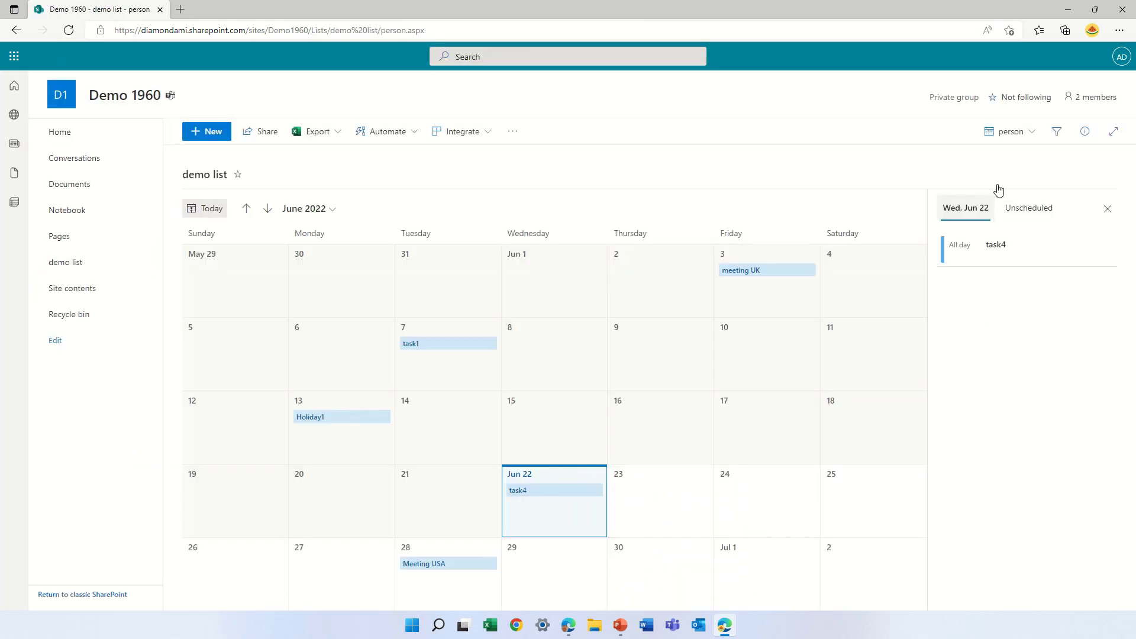
Open the person view's conditional formatting rules and delete the existing rule
click(1010, 131)
click(1028, 325)
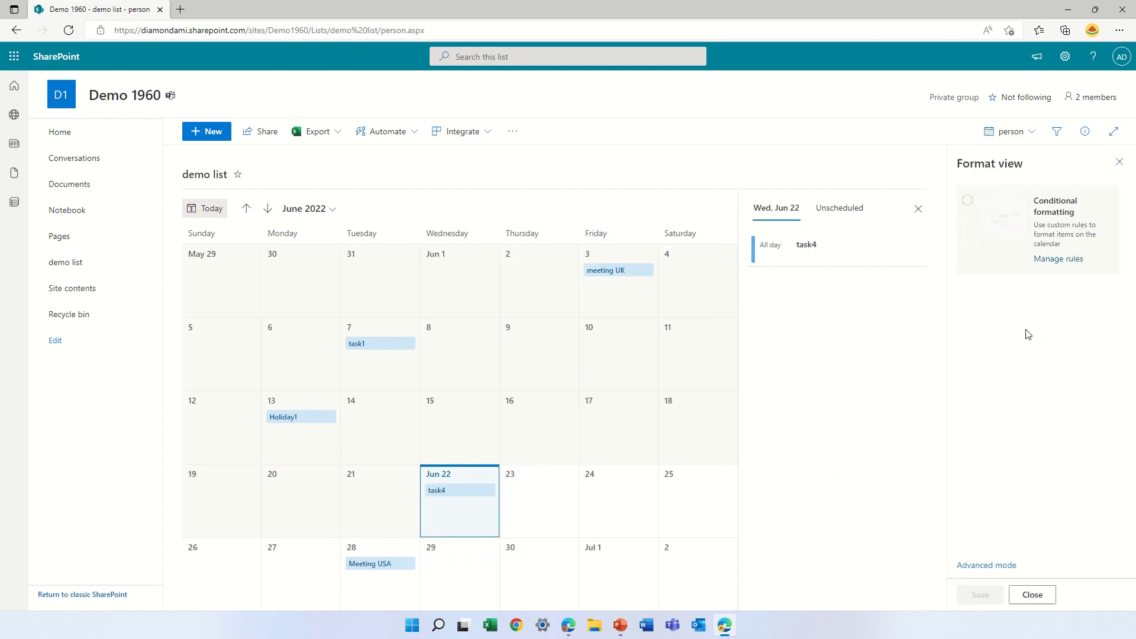
click(1013, 260)
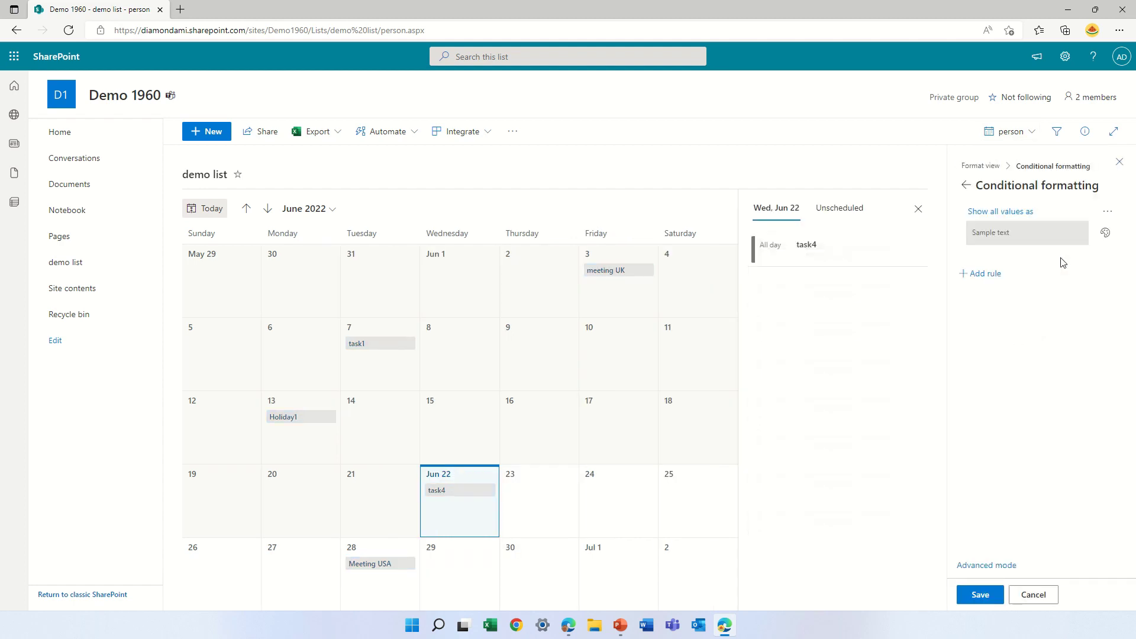
click(1108, 212)
click(1058, 261)
Add a rule colouring items yellow when Owner is equal to the selected person
click(985, 209)
click(1006, 227)
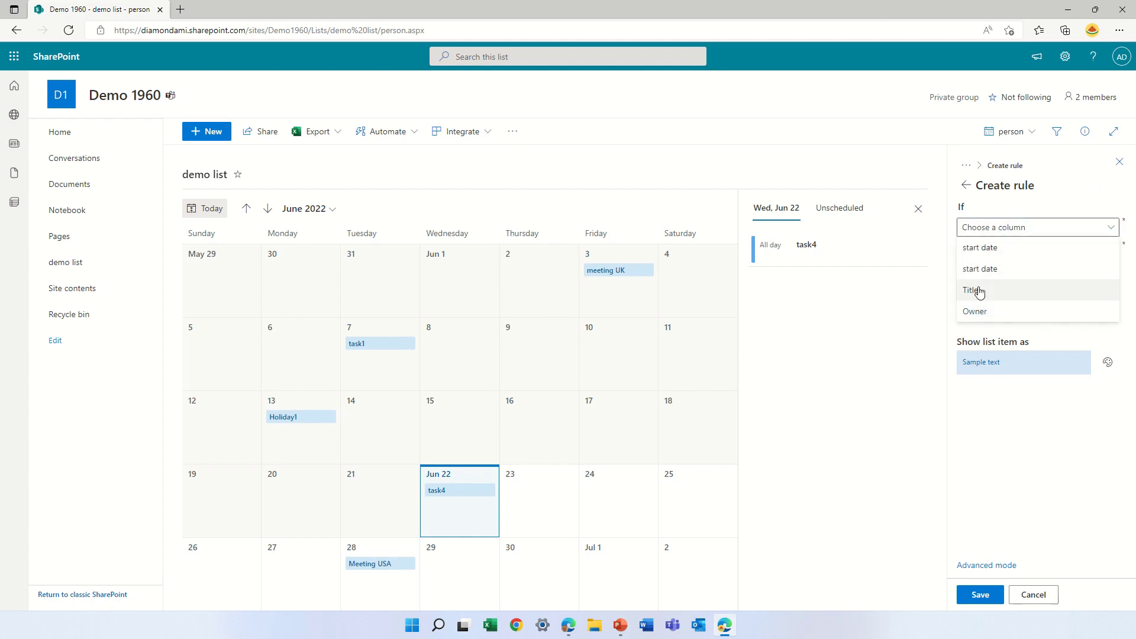
click(975, 311)
click(986, 251)
click(986, 270)
click(990, 277)
text(ale)
click(994, 304)
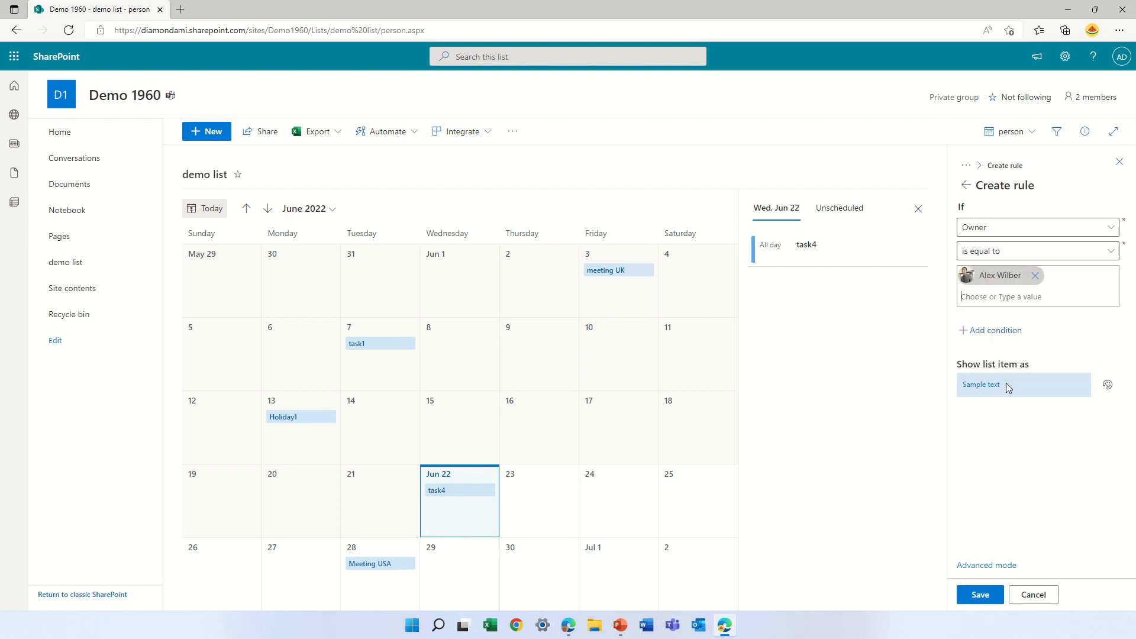
click(1107, 384)
click(1046, 416)
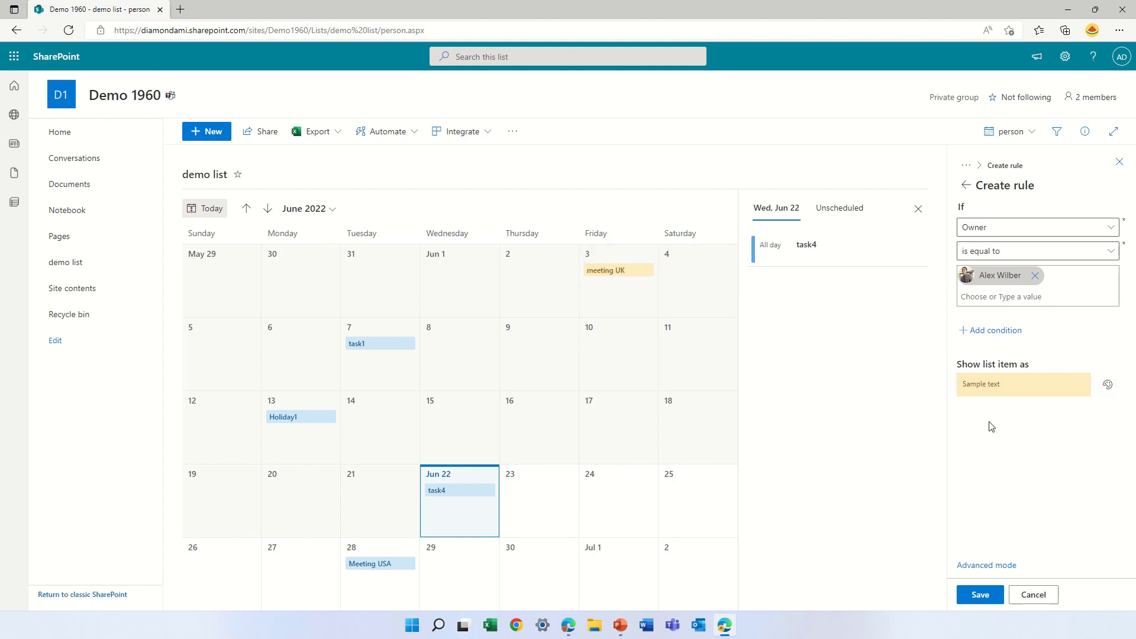
click(966, 185)
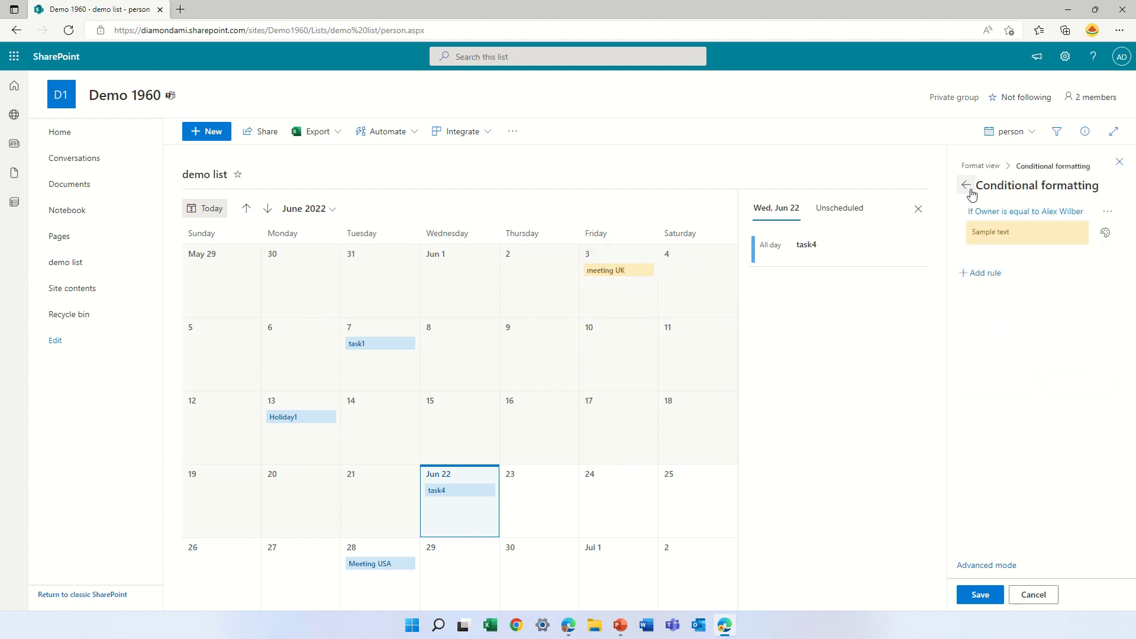
Add a second rule colouring items mint green when Owner is equal to another chosen person
click(994, 278)
click(992, 230)
click(982, 313)
click(1005, 252)
click(996, 274)
click(996, 275)
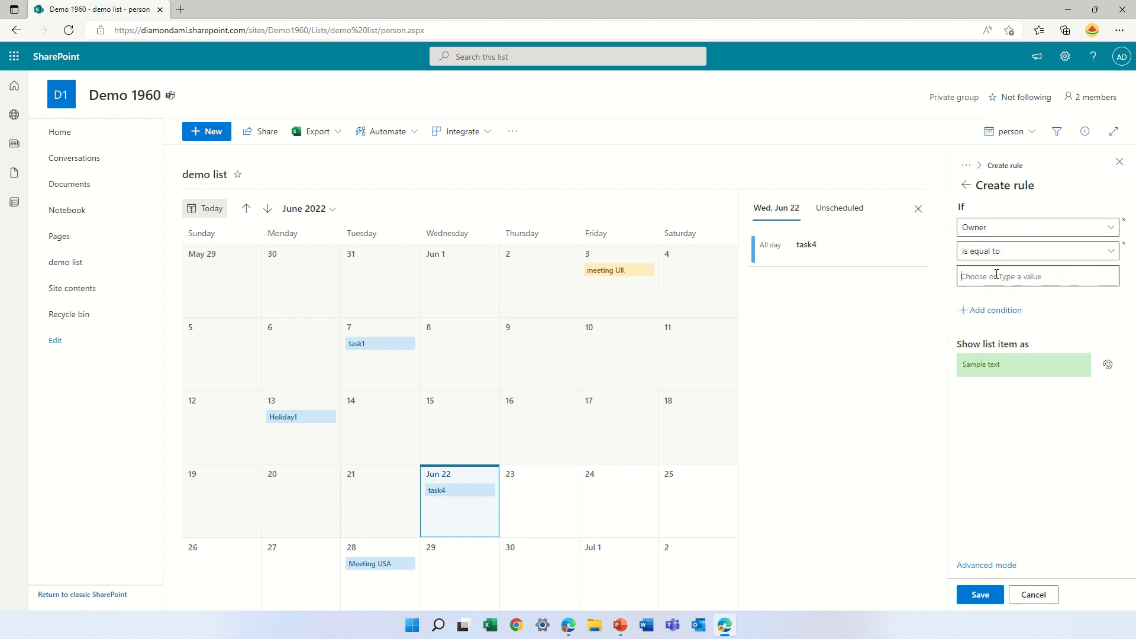
text(me)
key(BackSpace)
key(BackSpace)
click(1000, 323)
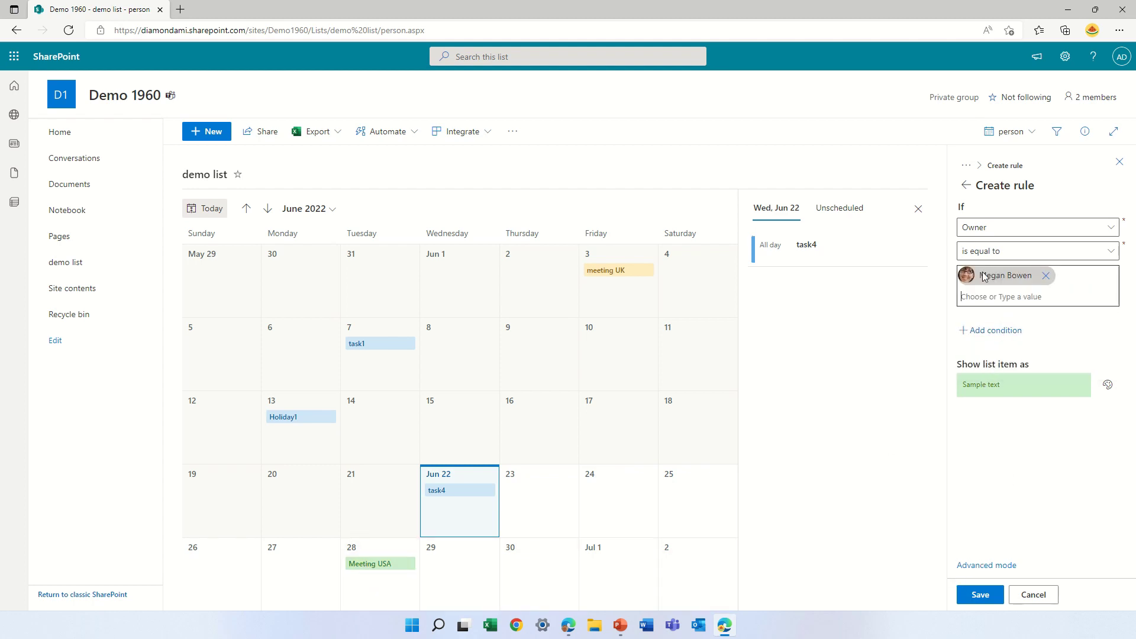
click(965, 184)
Add a third rule colouring items teal when Owner is equal to the site owner, and save
click(991, 327)
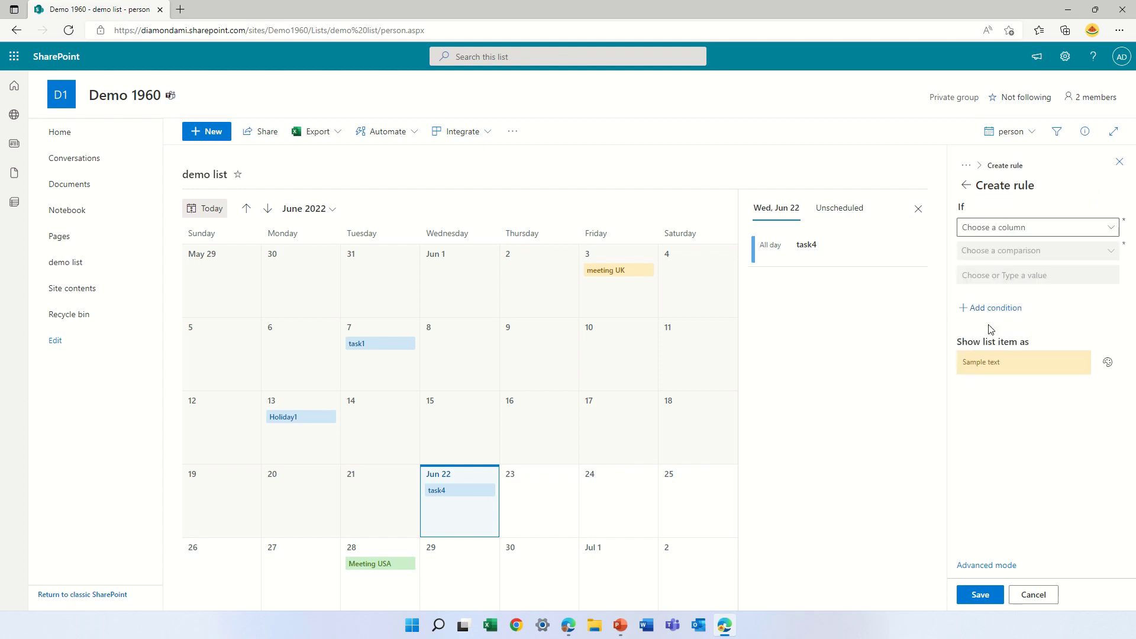
click(997, 229)
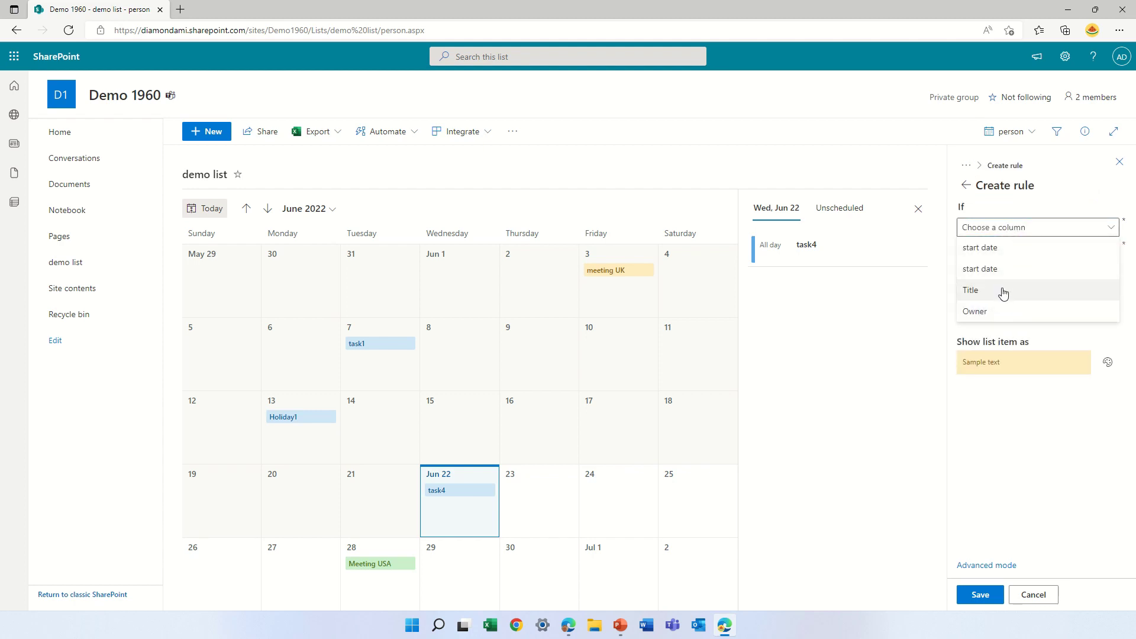
click(991, 310)
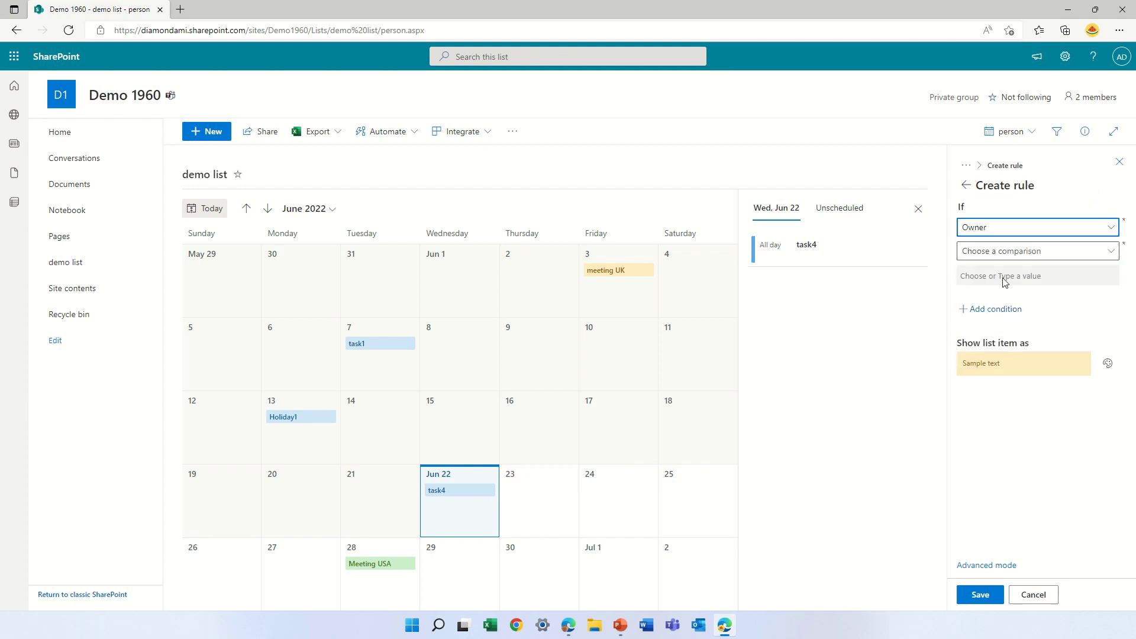
click(1009, 253)
click(1000, 274)
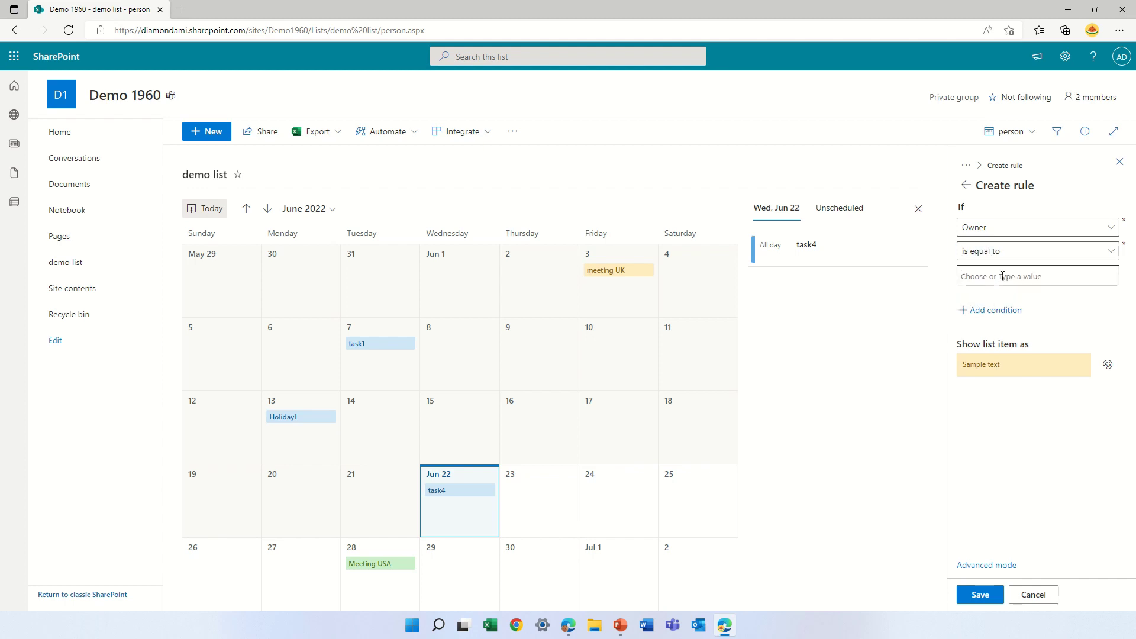
text(ami diamond)
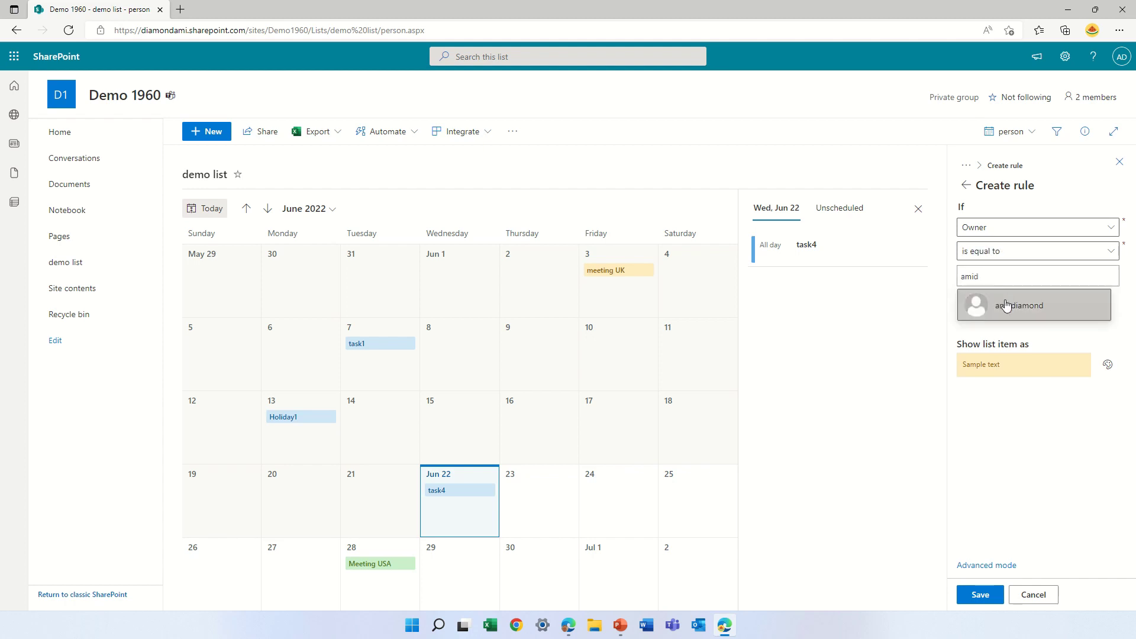
click(1003, 306)
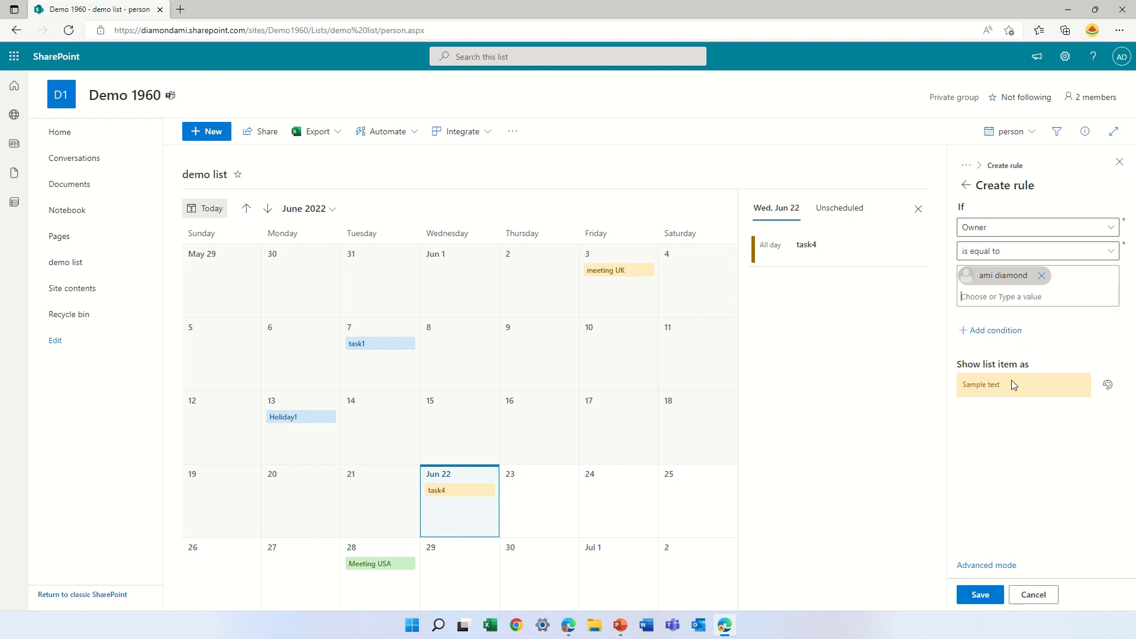
click(1108, 385)
click(1107, 416)
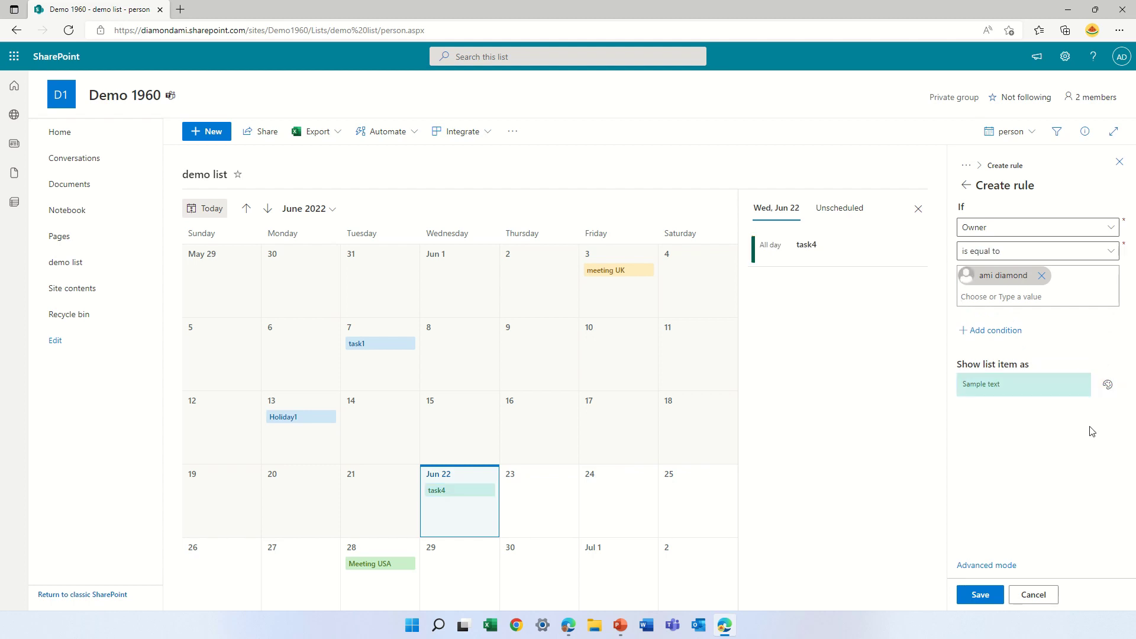
click(992, 594)
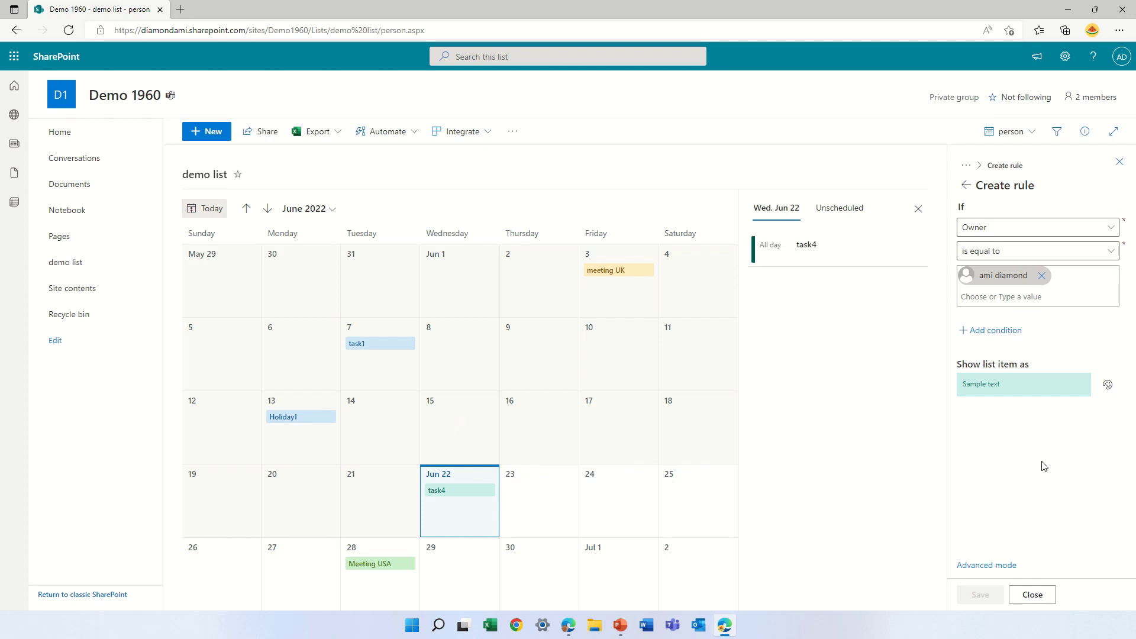
click(992, 252)
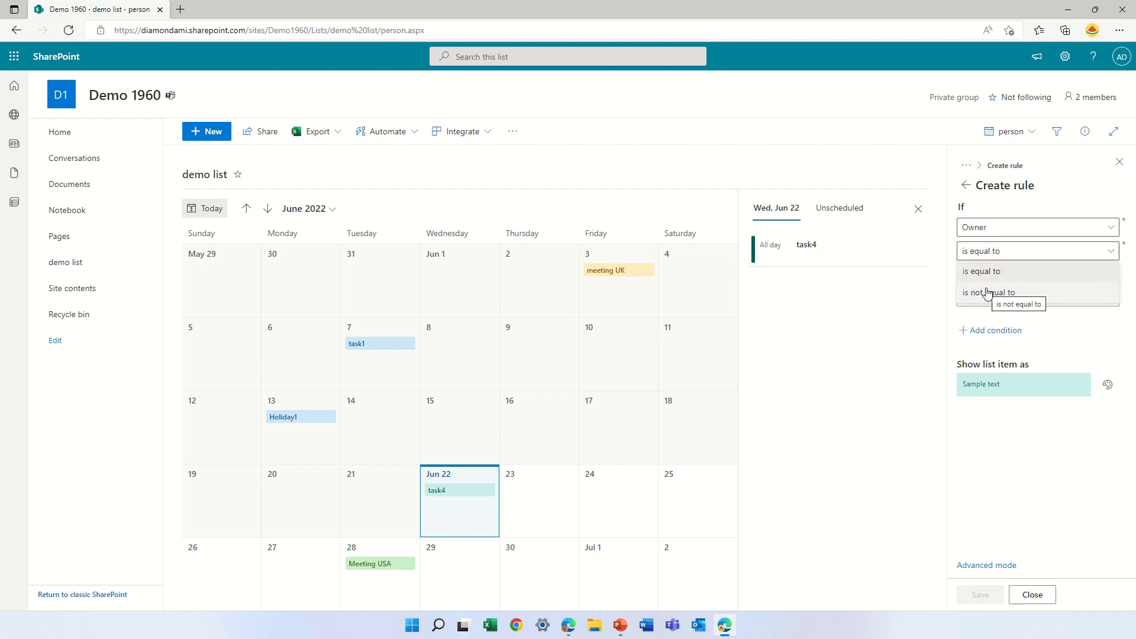